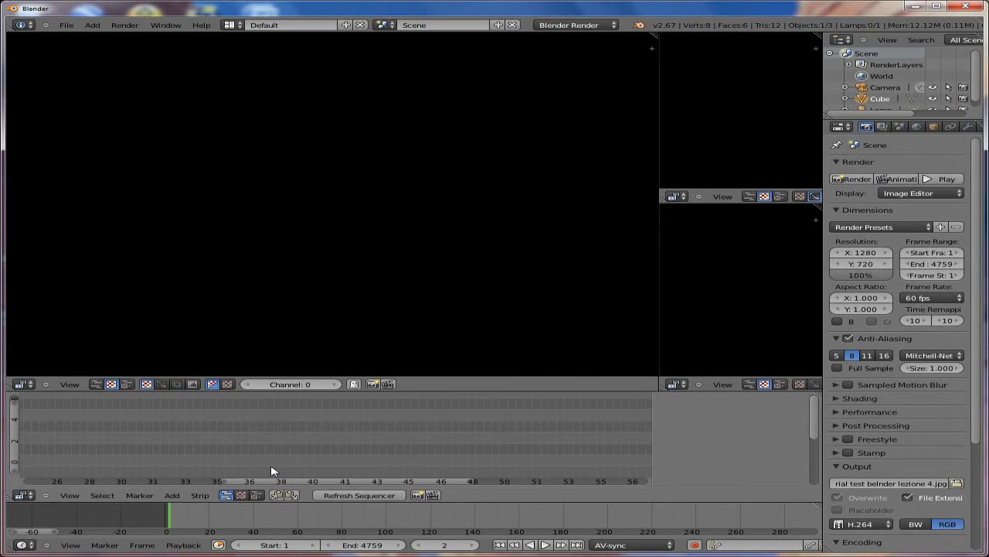
Step: Add Composition59.wav as a sound strip on channel 1, starting at frame 2
left_click(173, 500)
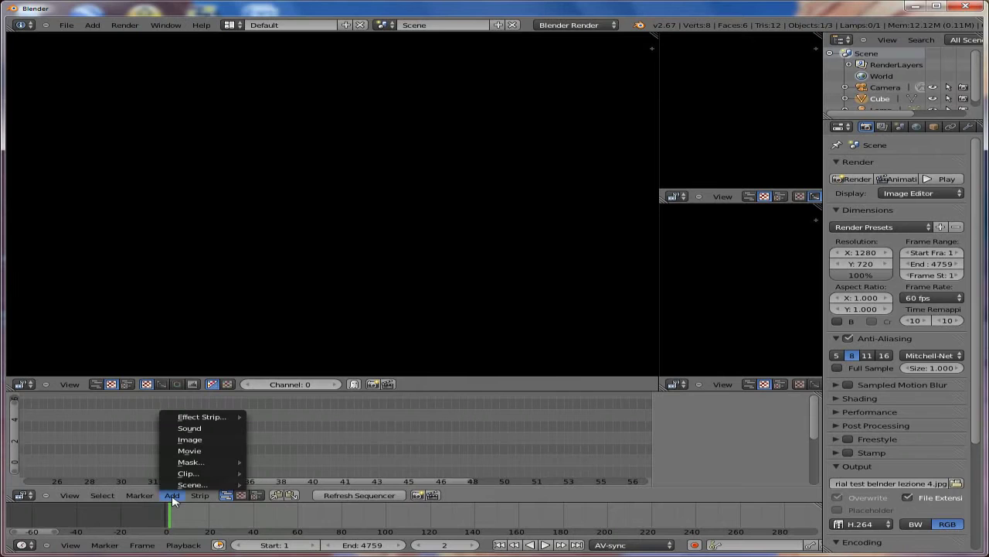
left_click(189, 428)
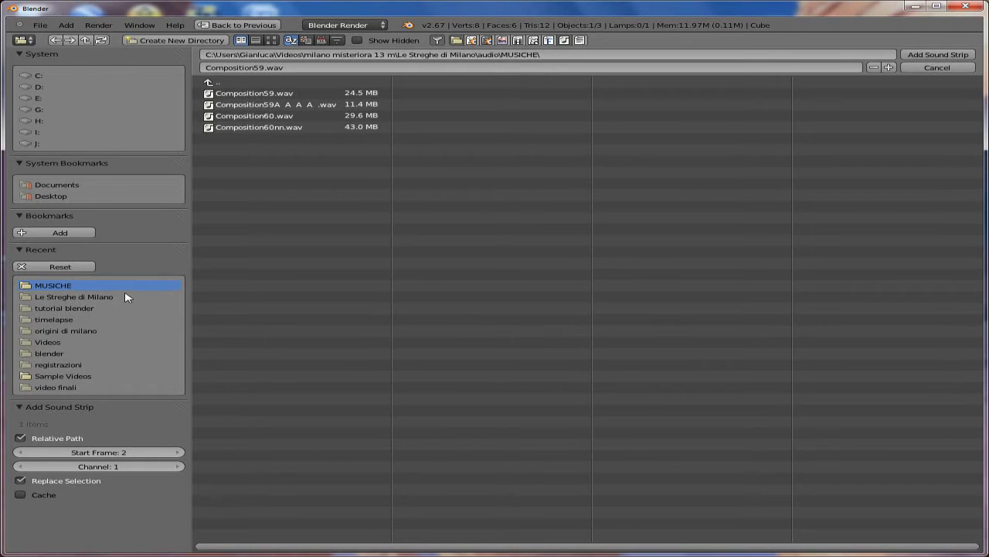
double_click(263, 93)
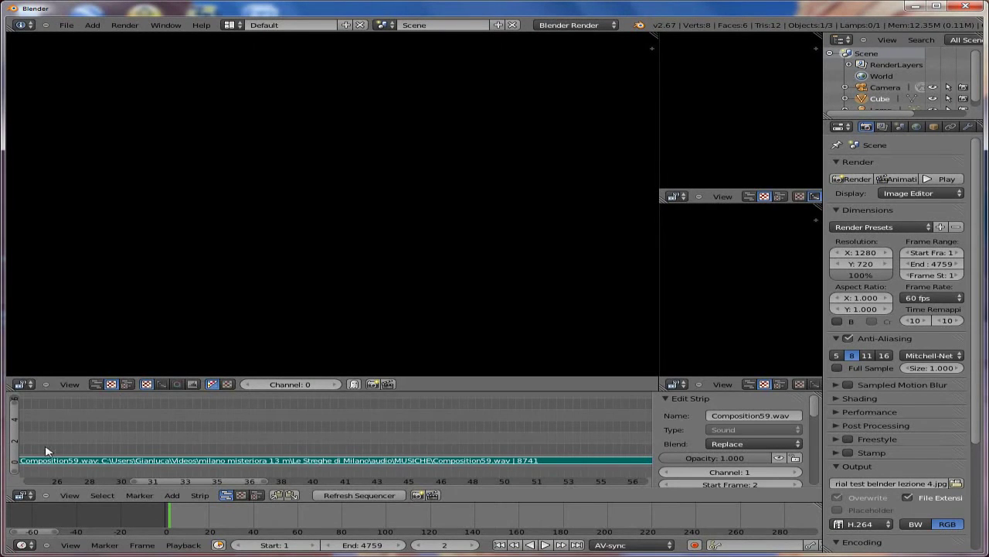
Step: Make the sequencer area taller and zoom in vertically on the strip
mouse_move(16, 405)
left_mouse_down()
mouse_move(13, 469)
mouse_move(13, 461)
left_mouse_up()
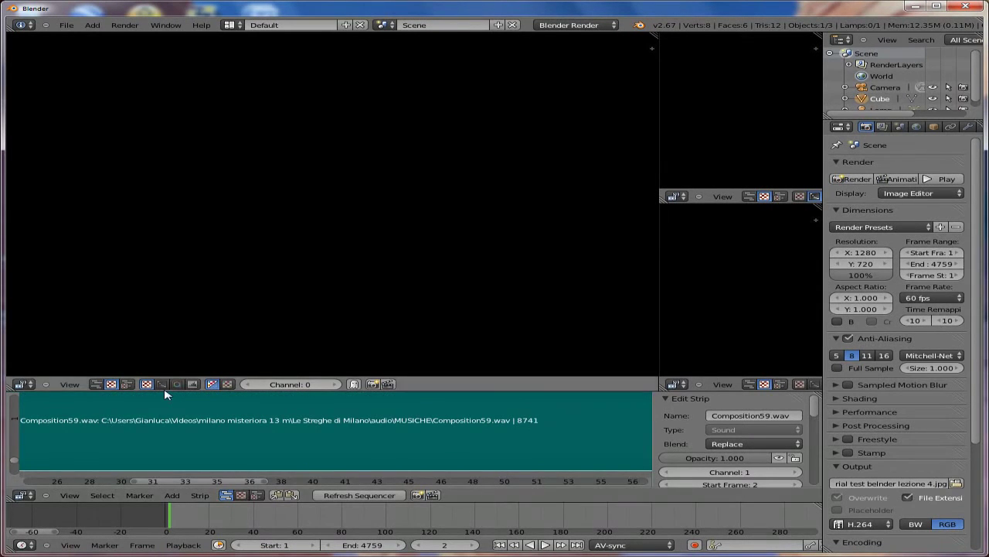
left_click_drag(175, 386, 182, 265)
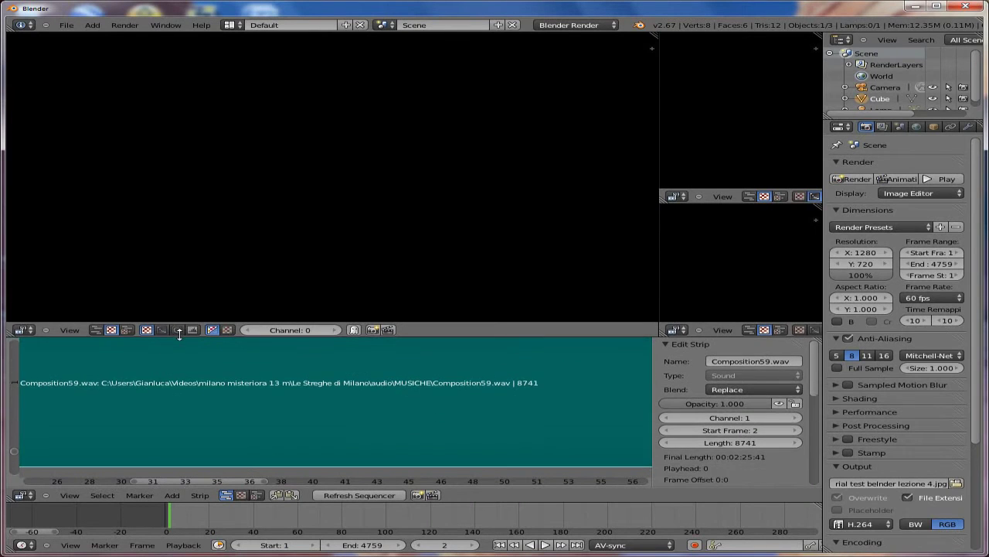
left_click_drag(15, 453, 13, 444)
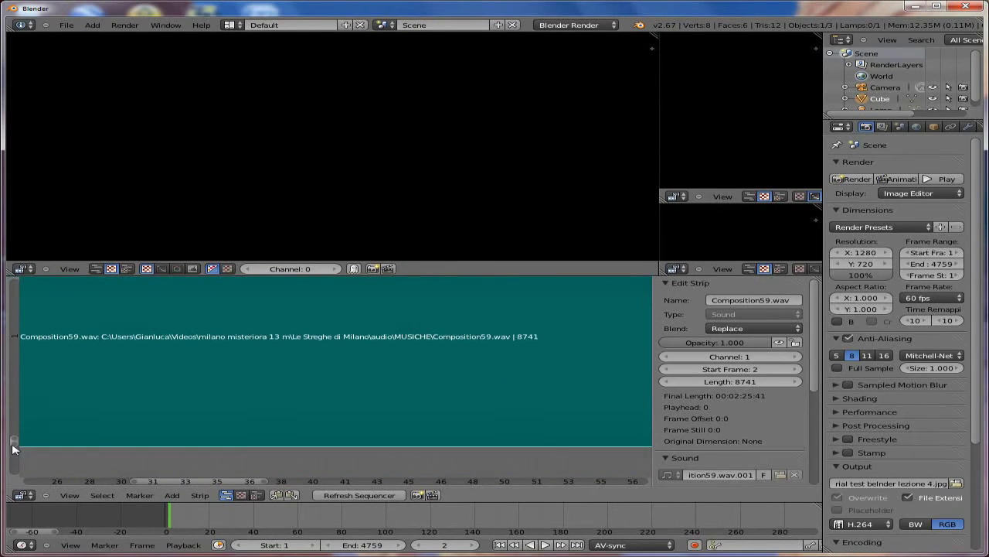
Step: Show the strip properties panel and scroll down to the Sound volume, pitch and pan settings
left_click(58, 496)
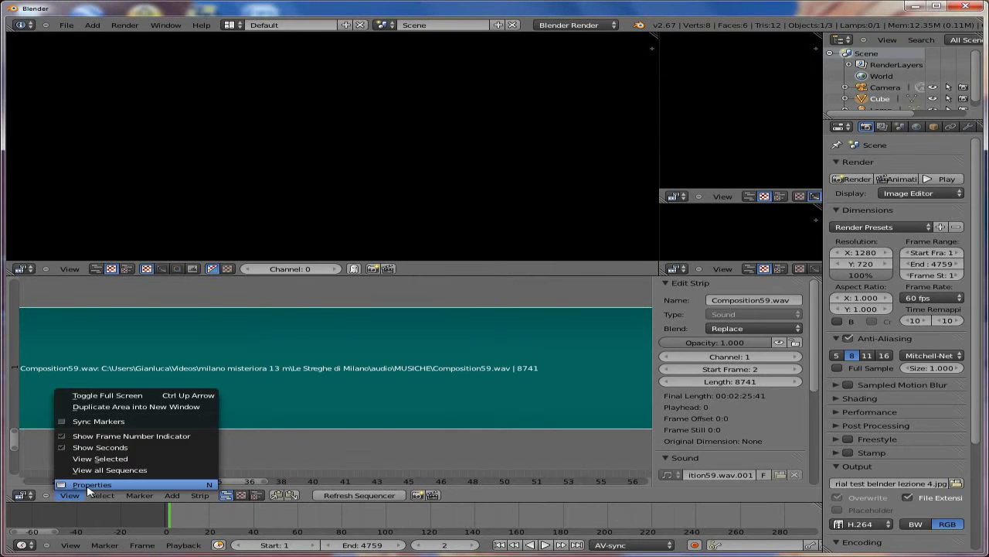
left_click(92, 484)
left_click(70, 496)
left_click(92, 484)
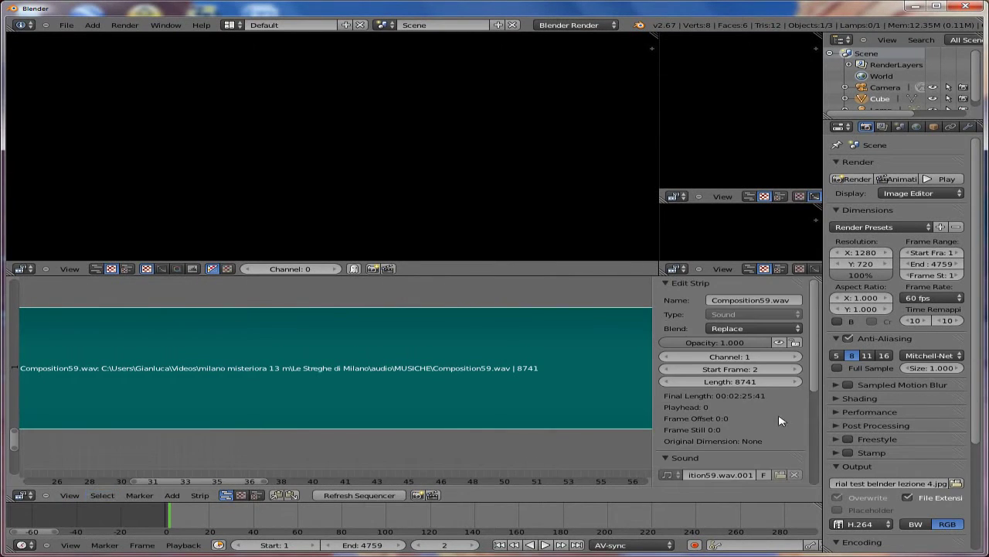
scroll(779, 422, "down", 2)
scroll(779, 422, "down", 5)
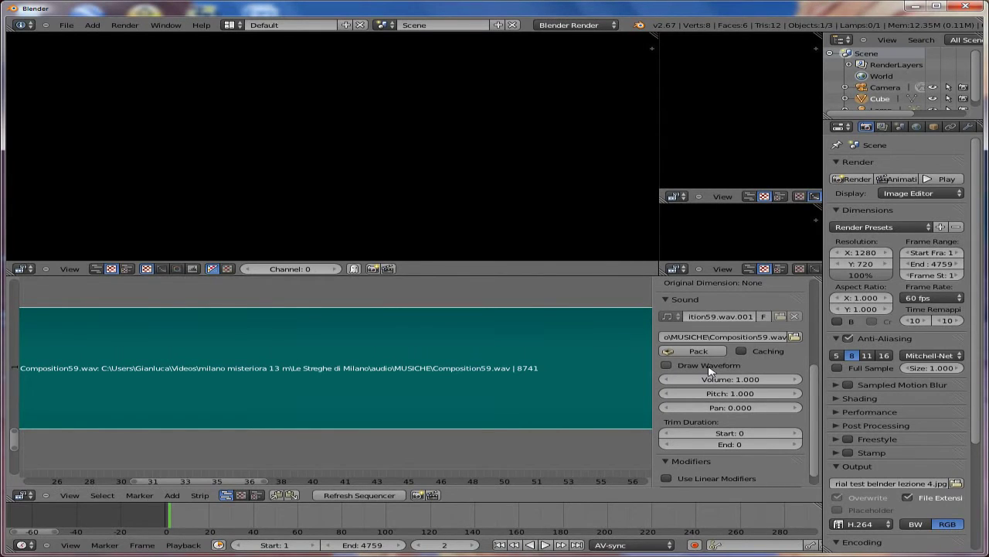
Step: Turn on Draw Waveform for the Composition59.wav strip
left_click(669, 368)
scroll(418, 393, "down", 1)
scroll(418, 393, "down", 1)
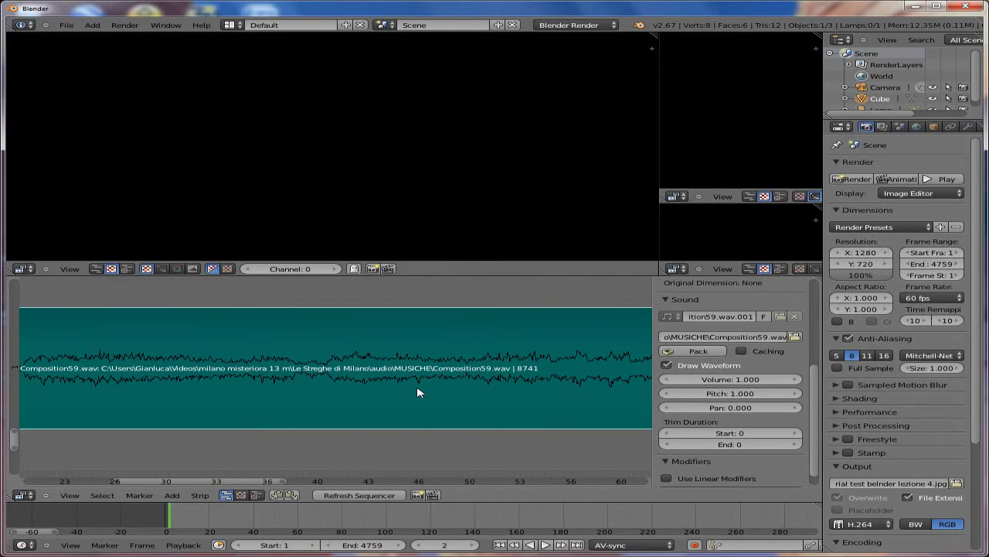
scroll(417, 392, "down", 2)
Step: Zoom out the timeline and place the playhead at about frame 1202
scroll(419, 394, "down", 2)
scroll(422, 398, "down", 1)
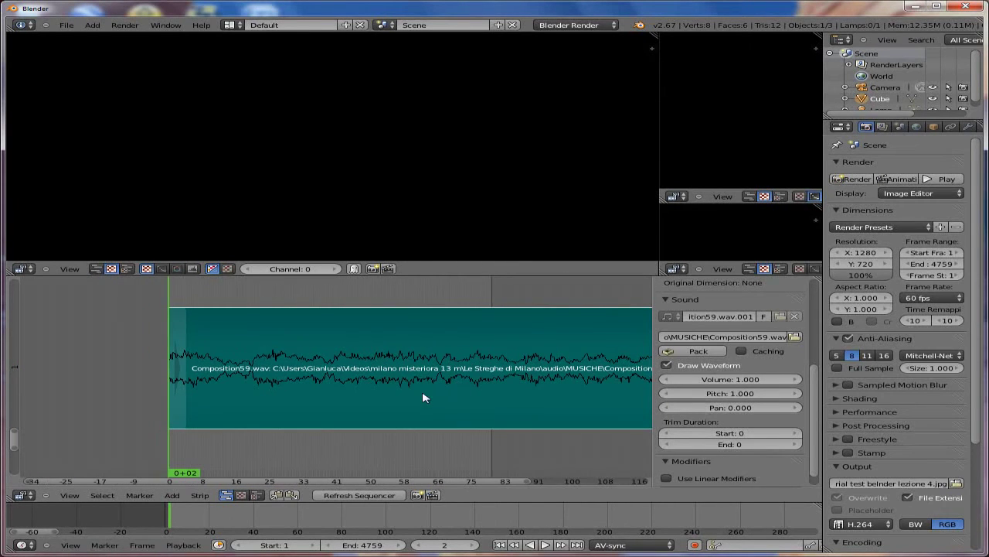
scroll(533, 482, "down", 1)
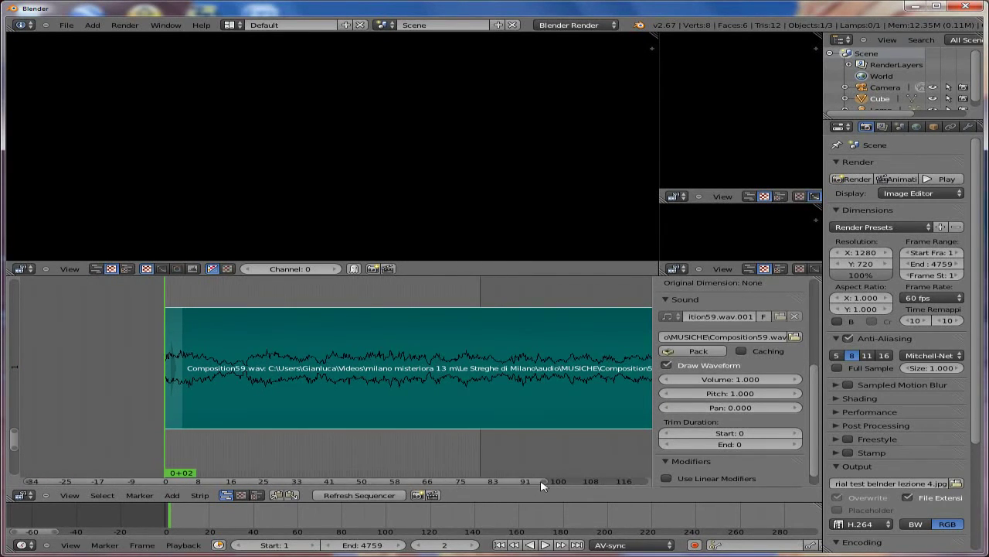
scroll(595, 485, "down", 1)
scroll(587, 480, "down", 1)
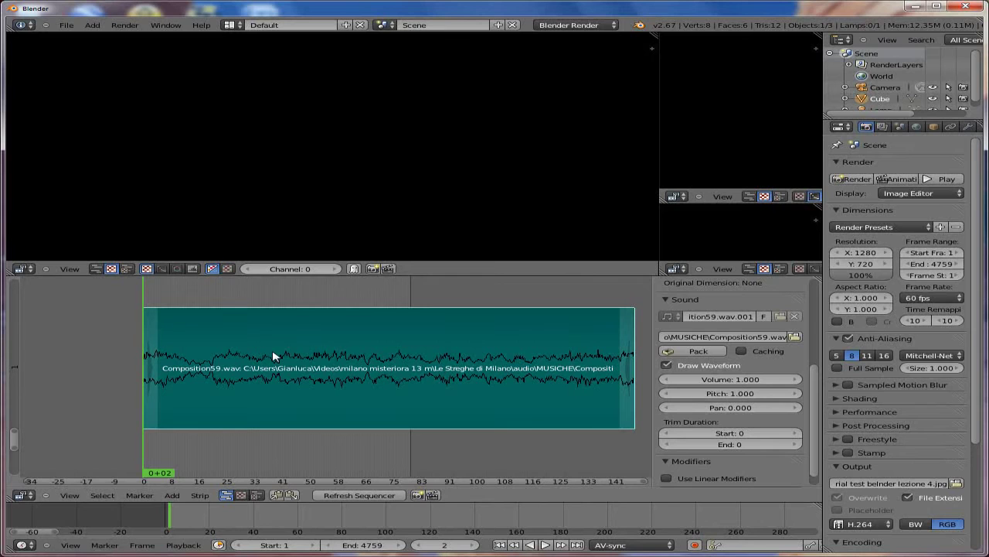
left_click(210, 354)
Step: At frame 1230, set the sound strip's pitch to 3.723 and pan to 2.000
left_click_drag(211, 353, 213, 352)
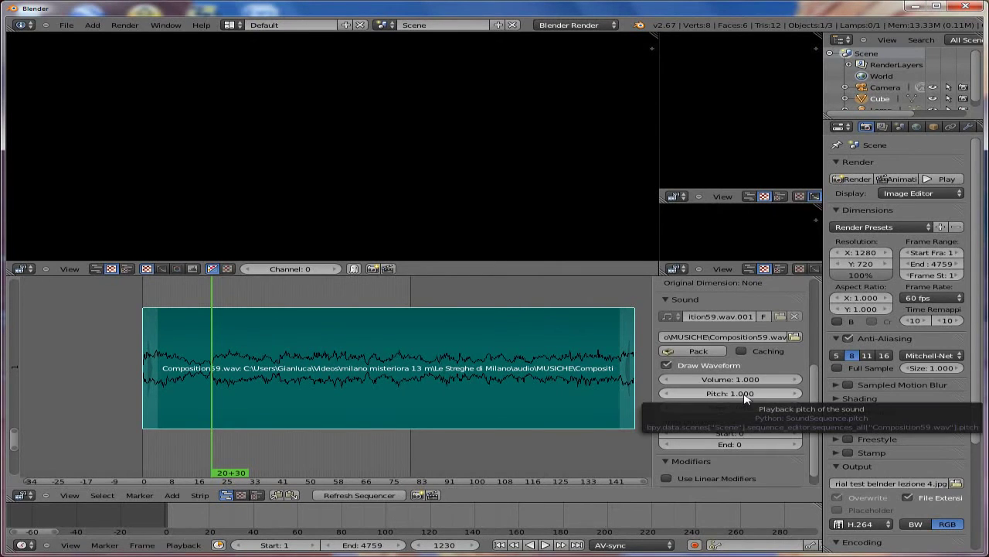
mouse_move(745, 398)
left_mouse_down()
mouse_move(709, 398)
mouse_move(807, 399)
left_mouse_up()
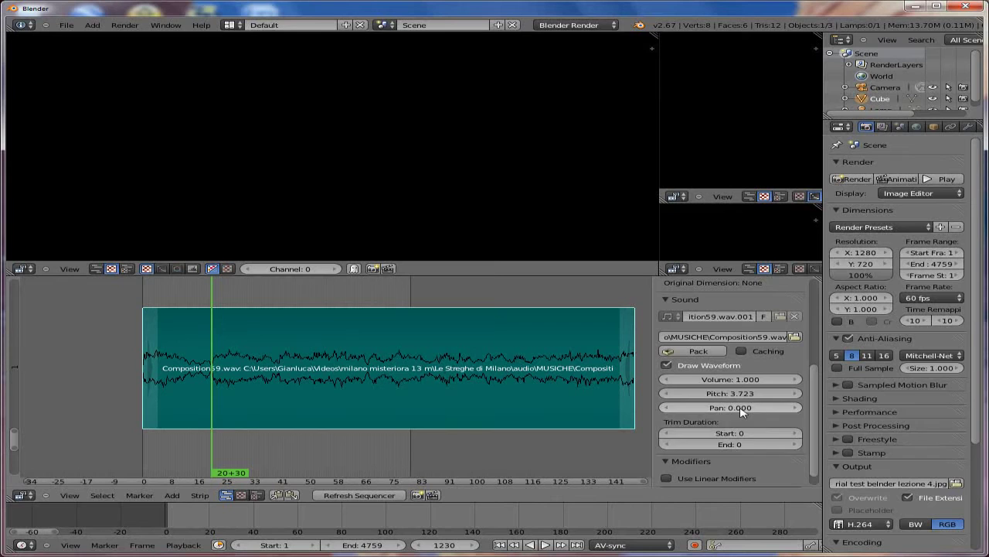
left_click_drag(741, 412, 525, 410)
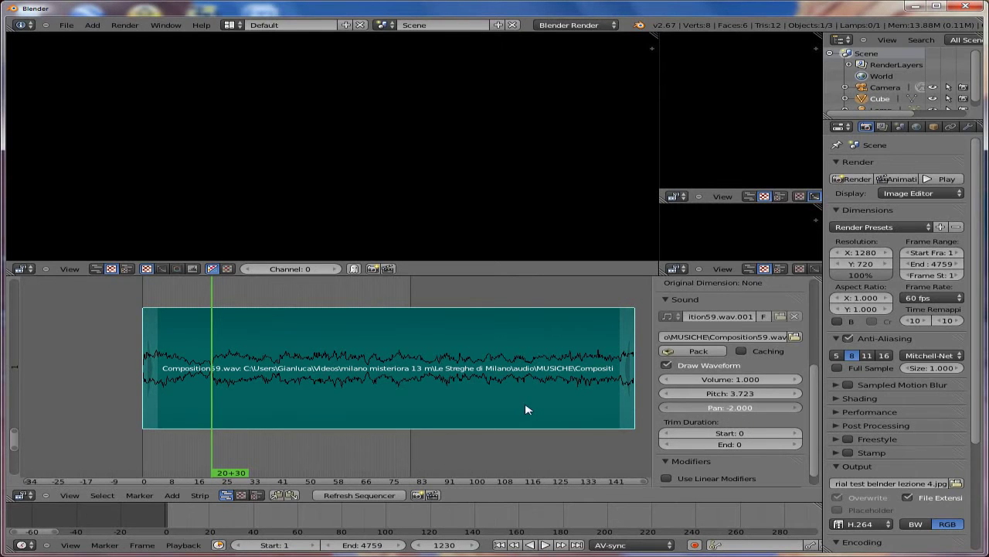
left_click_drag(464, 409, 394, 402)
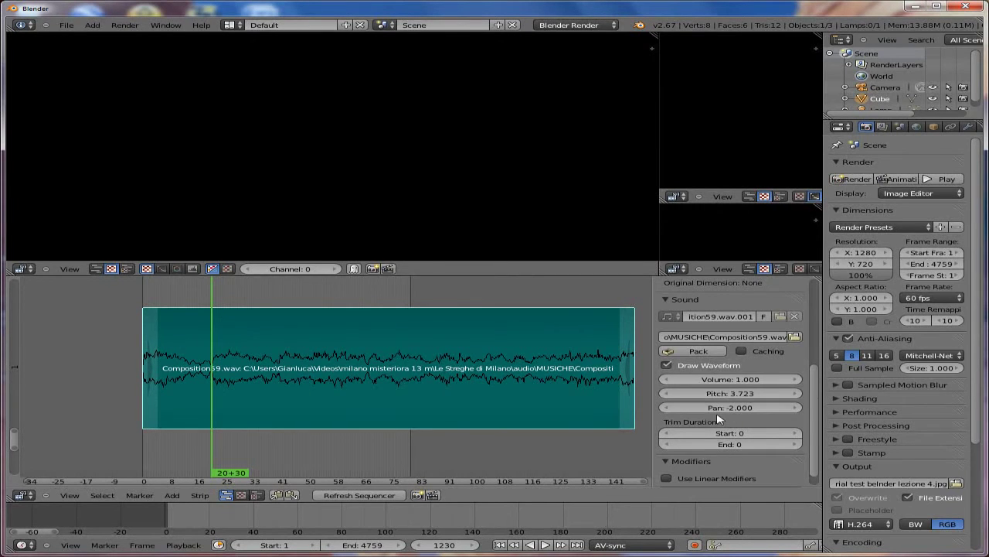
left_click(695, 408)
left_click_drag(817, 417, 916, 418)
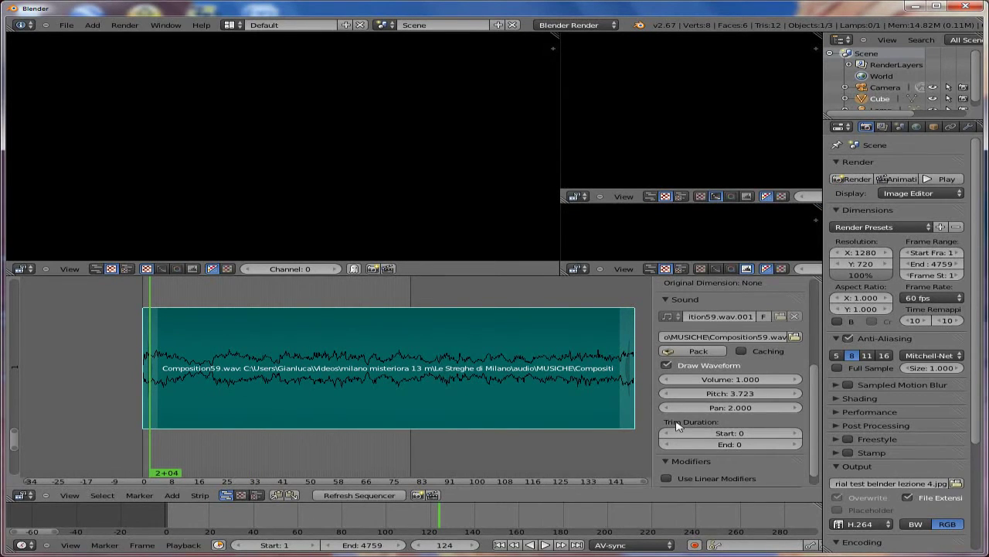
Step: Keyframe the strip's volume at 0.000 on the current frame
right_click(719, 380)
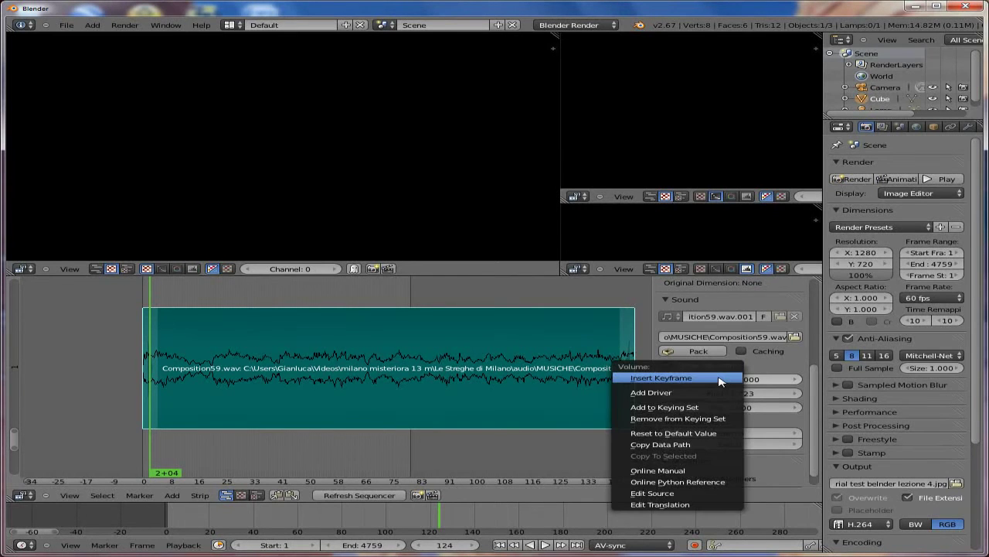
left_click(719, 379)
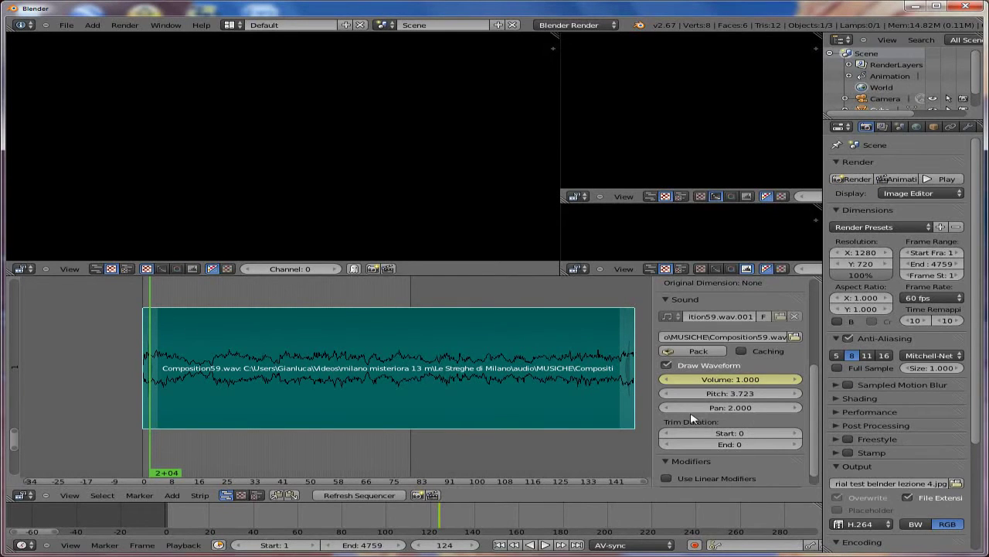
left_click_drag(695, 379, 718, 380)
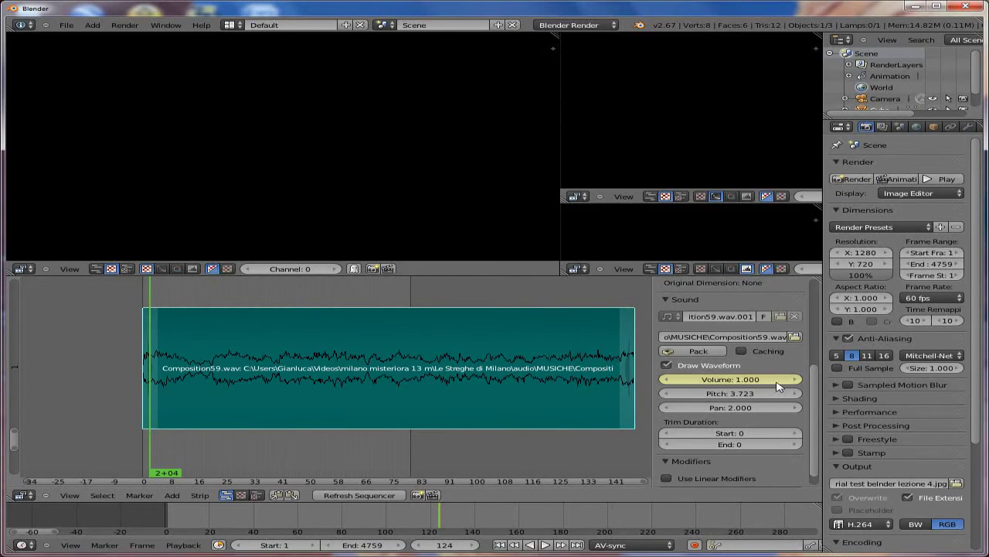
key("BackSpace")
right_click(715, 380)
left_click(717, 380)
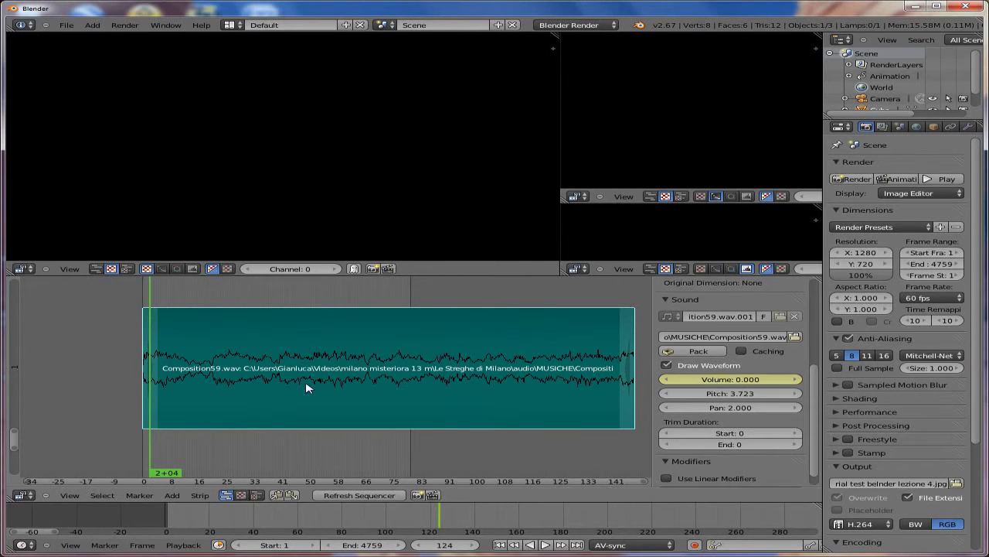
Step: Keyframe the volume at 7.283 on frame 3252
left_click_drag(276, 365, 325, 365)
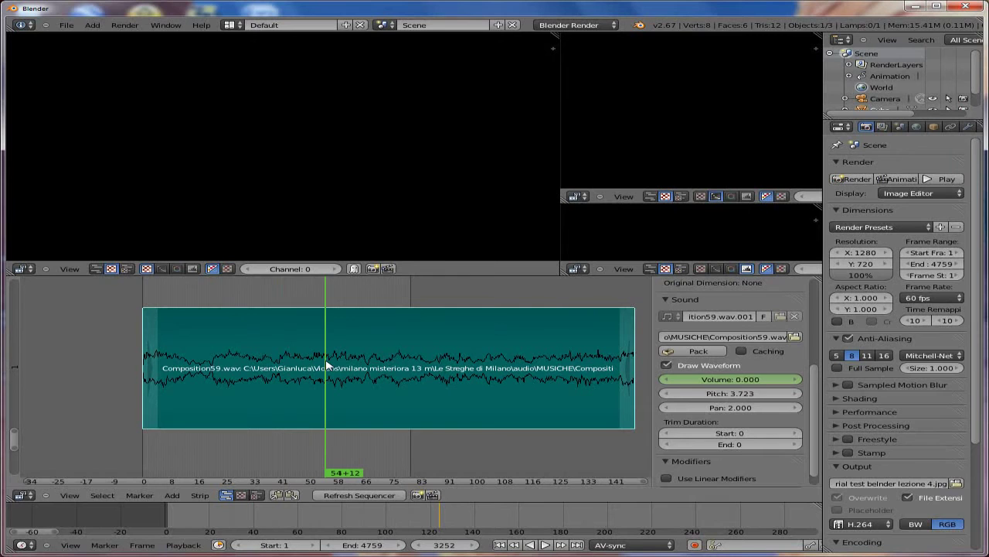
right_click(715, 381)
left_click(723, 380)
left_click_drag(730, 380, 734, 383)
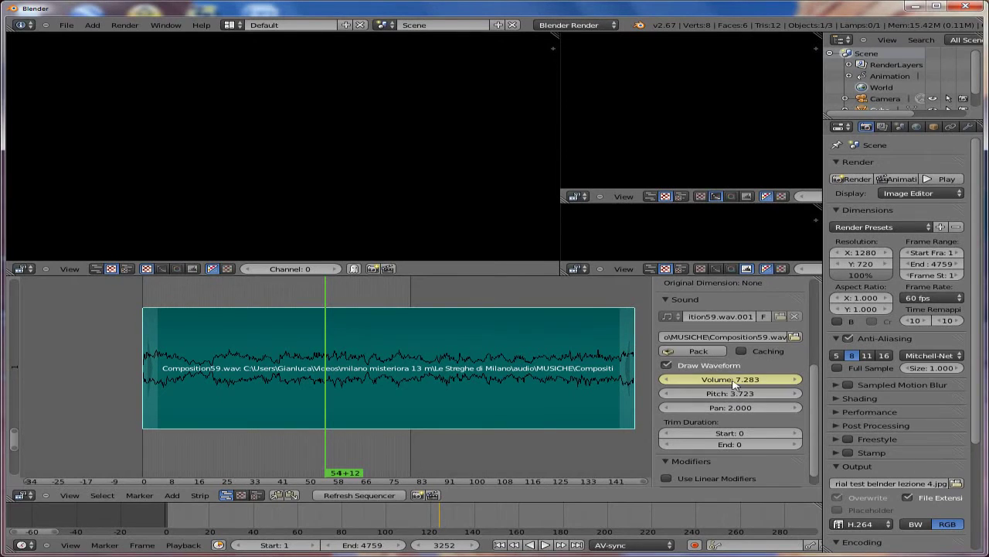
right_click(733, 381)
left_click(732, 379)
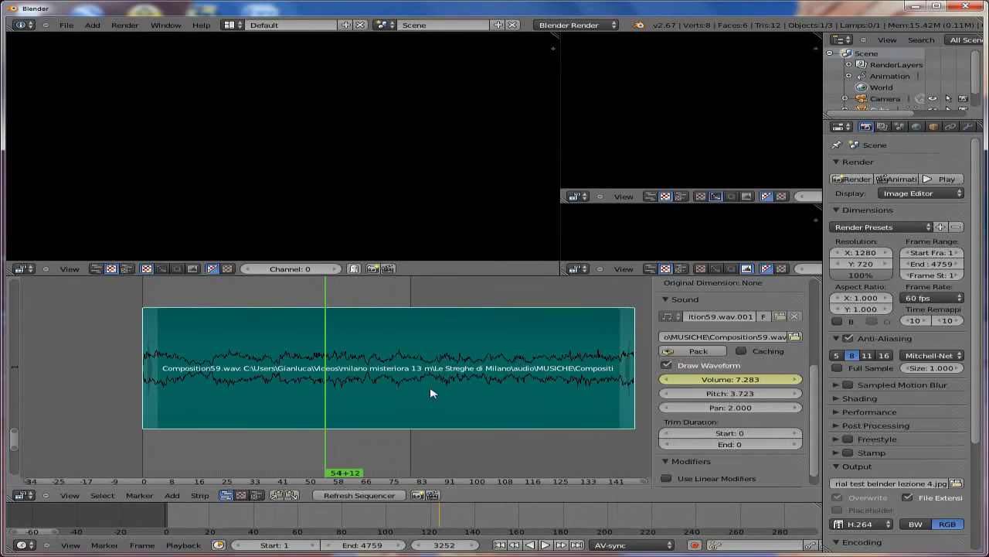
Step: Rewind to frame 0 and start playback of the sound strip
left_click(161, 389)
left_click_drag(159, 388, 133, 391)
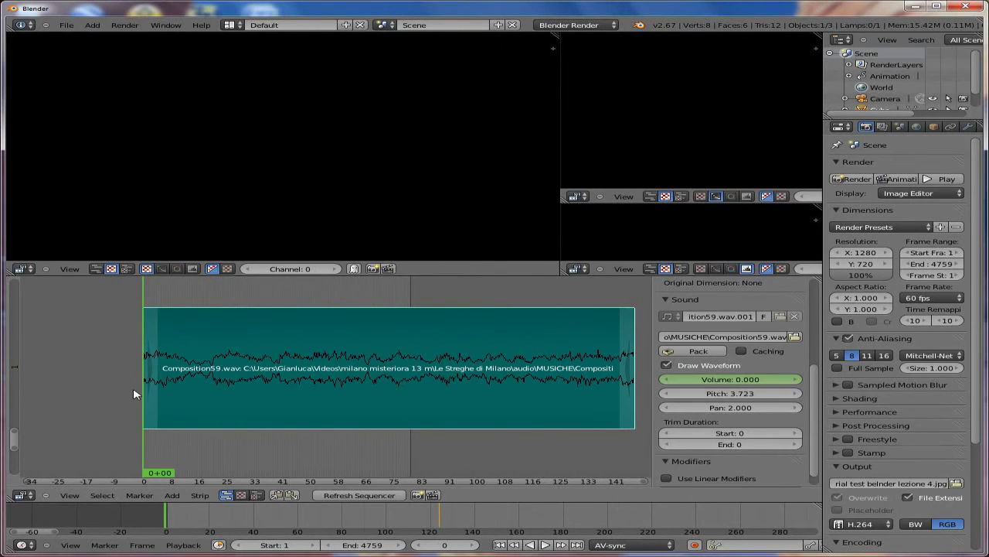
left_click(532, 545)
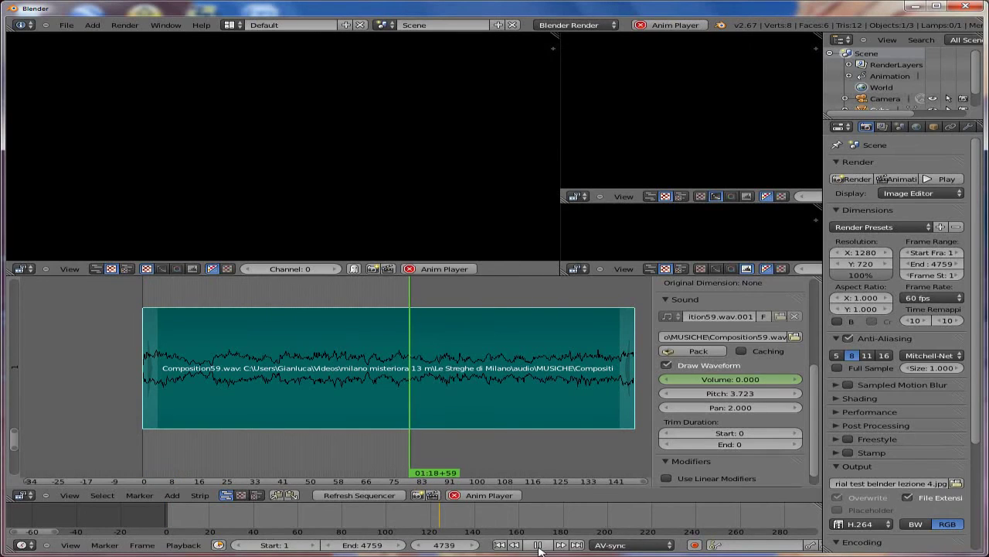
Step: Preview playback from frame 239 to 778, then revert pitch to 0.476 and pan to -0.152
left_click(539, 545)
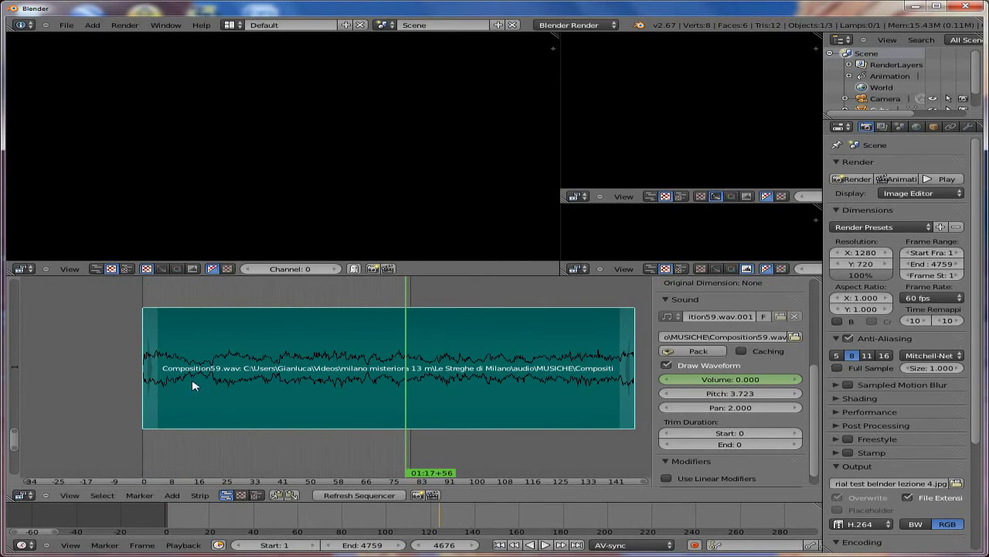
left_click(157, 389)
left_click(546, 545)
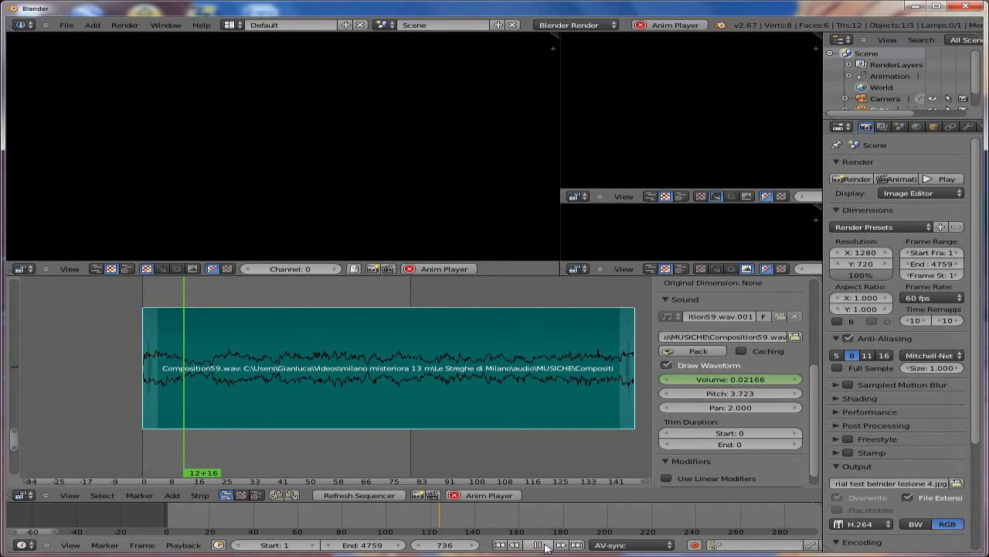
left_click(538, 544)
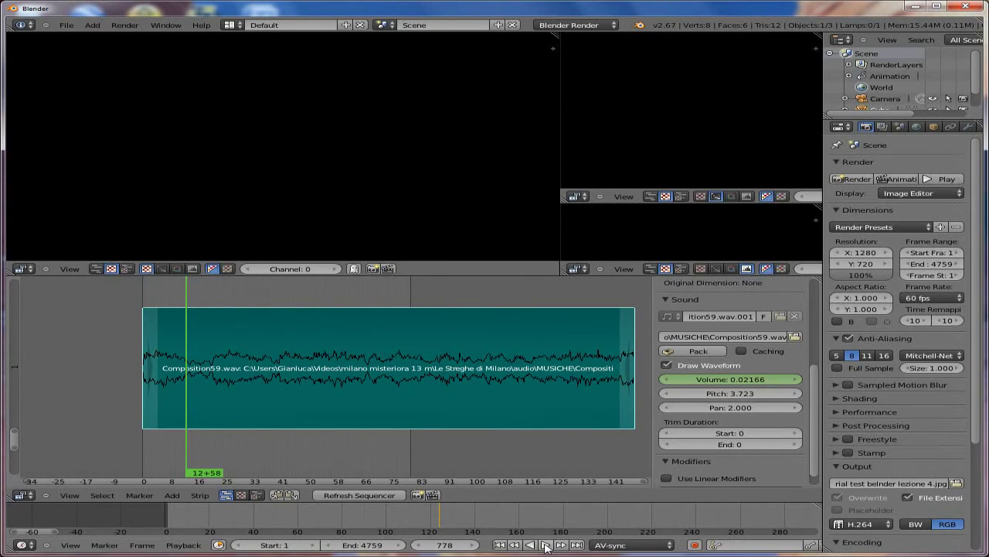
key("Escape")
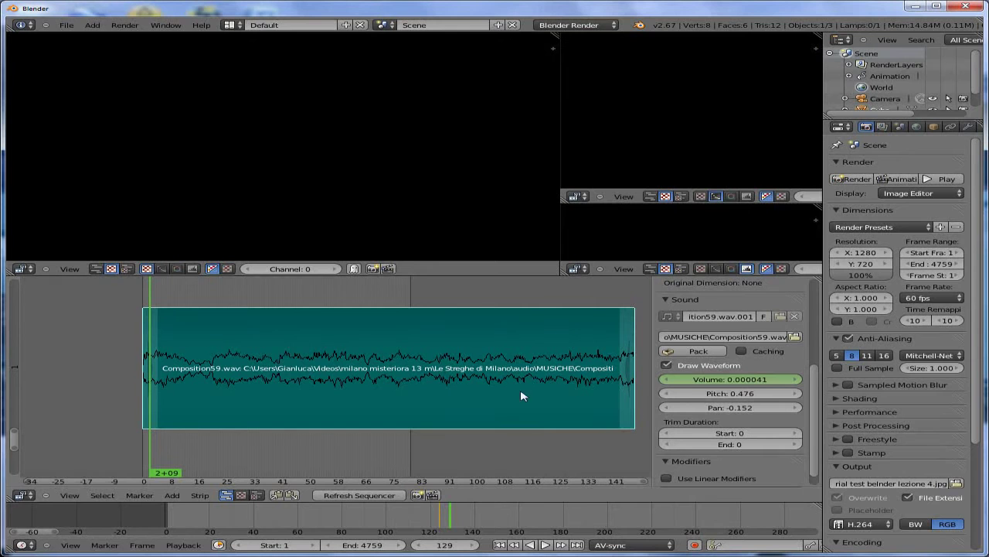
Step: Insert a pitch keyframe at 0.476 on frame 19
left_click_drag(146, 401, 144, 401)
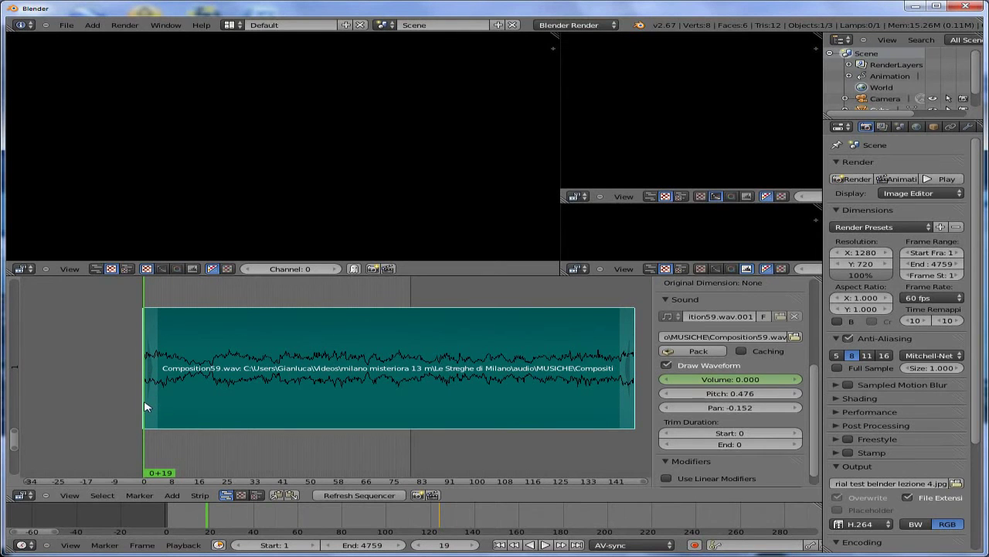
right_click(727, 398)
left_click(726, 398)
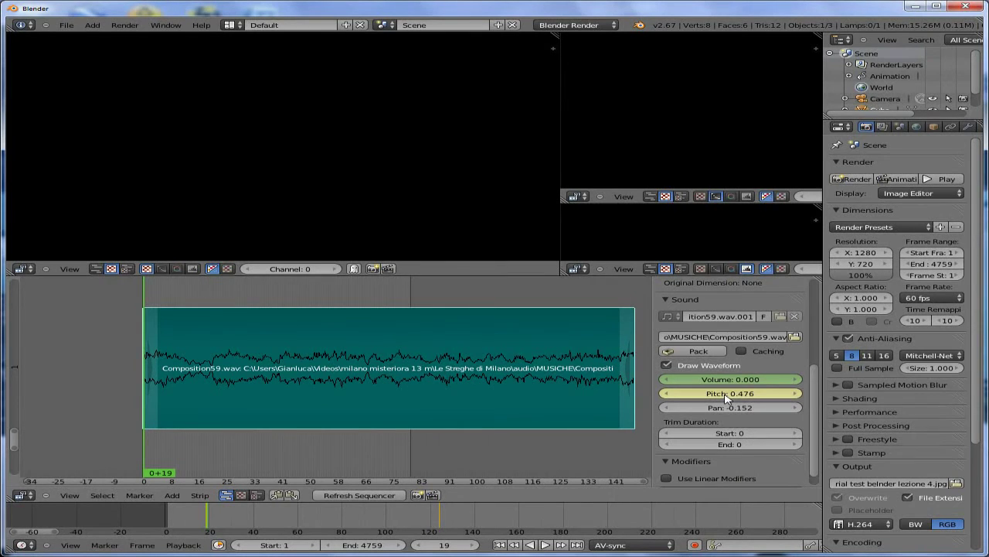
Step: Insert a pitch keyframe at 3.327 on frame 1202
left_click_drag(146, 395, 212, 400)
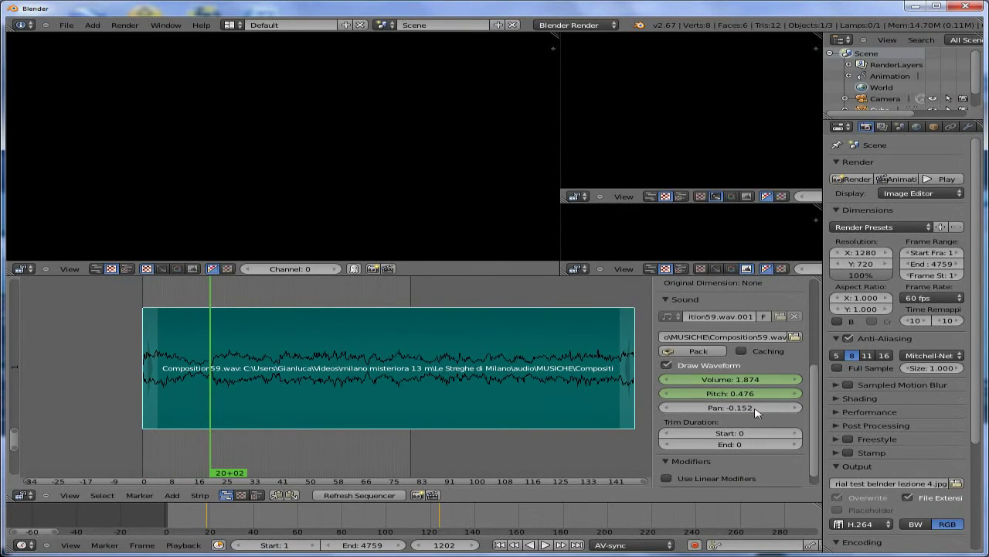
right_click(722, 395)
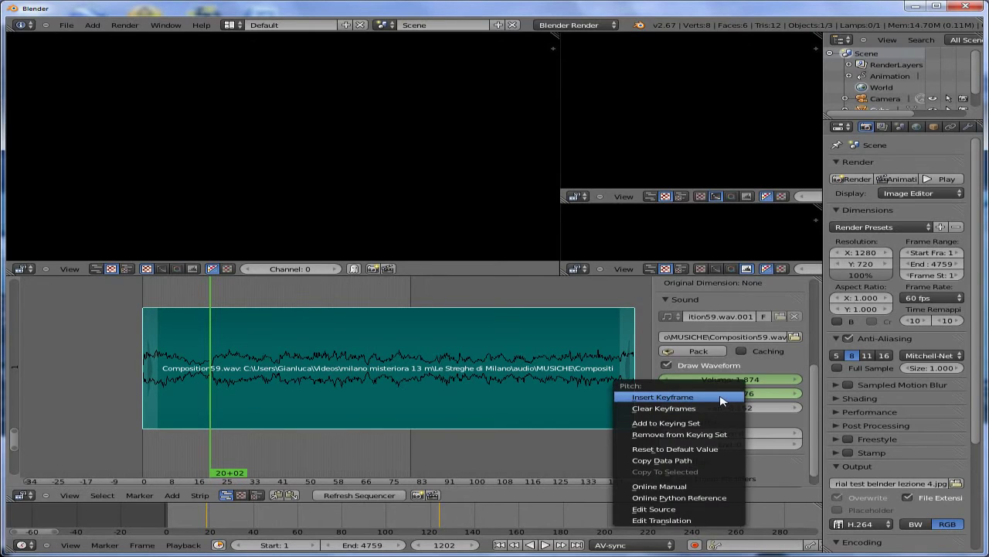
left_click(722, 397)
right_click(722, 395)
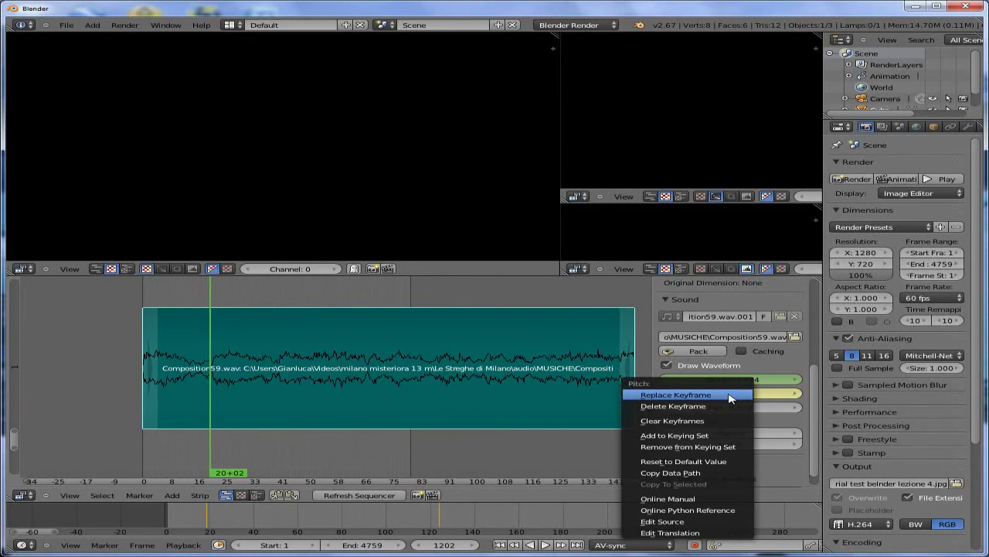
left_click(653, 376)
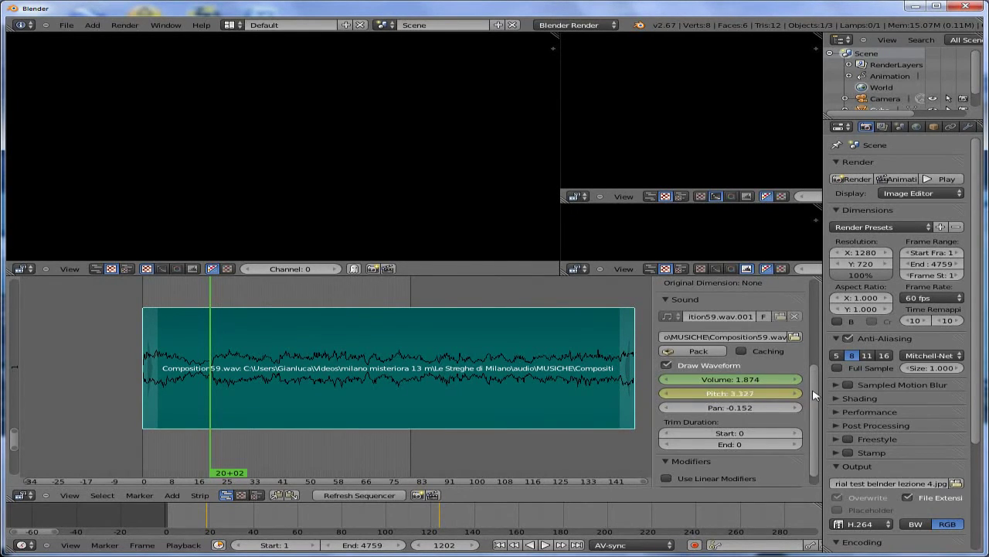
right_click(748, 394)
left_click(698, 395)
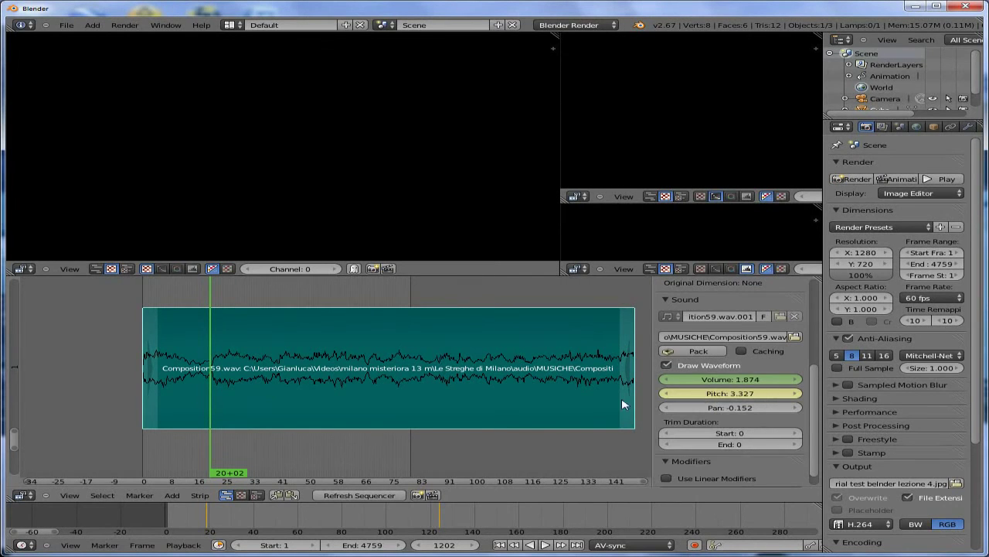
Step: Play the animated strip from frame 253, stop it, and return to frame 47
left_click(157, 389)
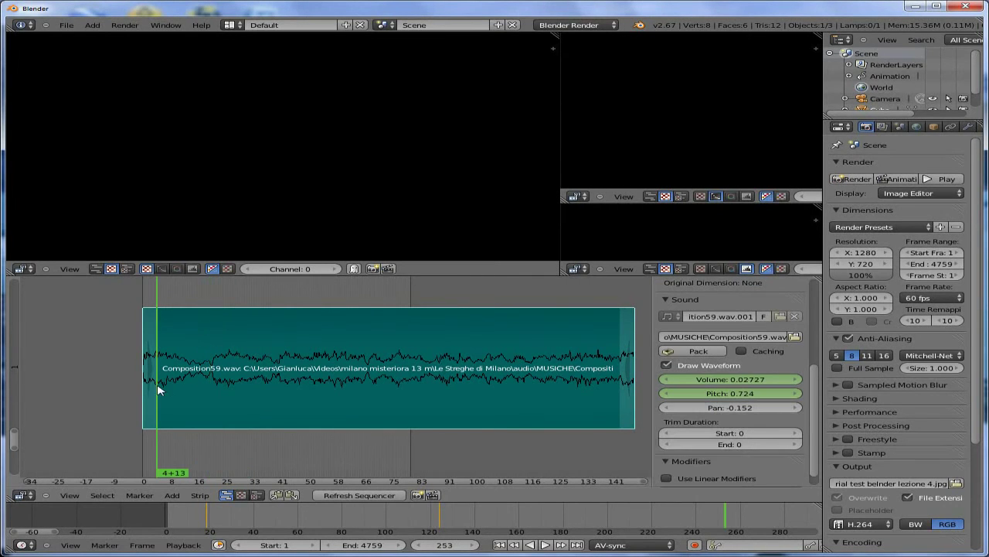
left_click(545, 545)
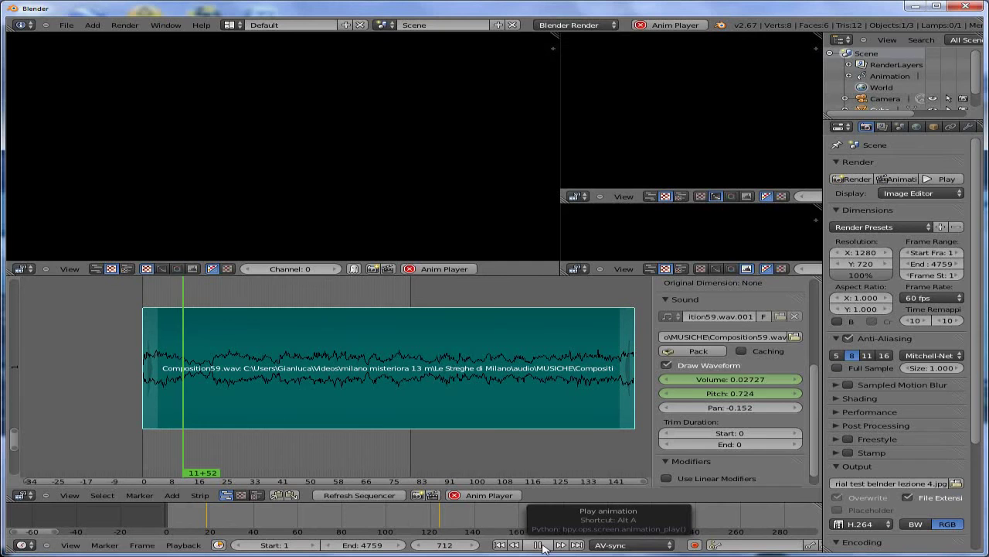
left_click(539, 545)
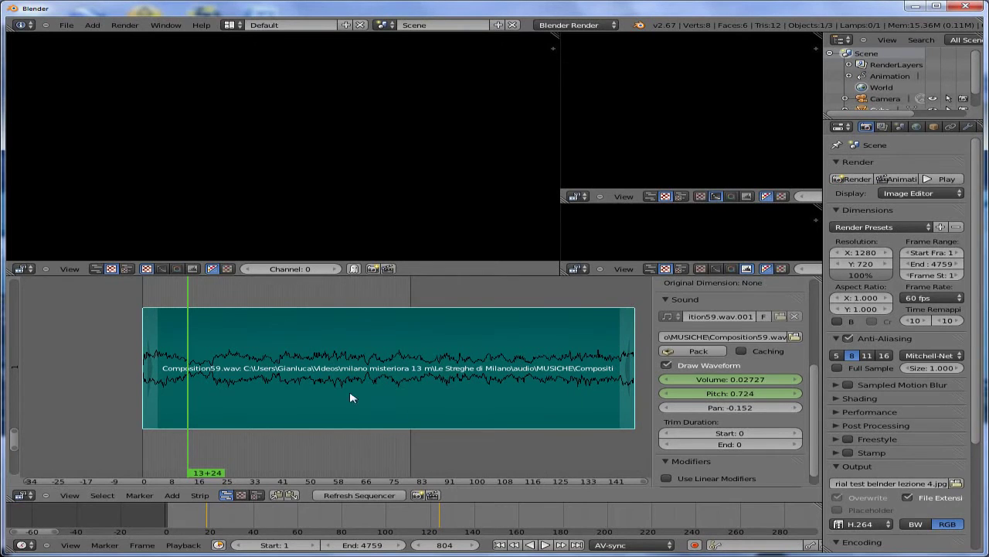
left_click_drag(191, 376, 146, 379)
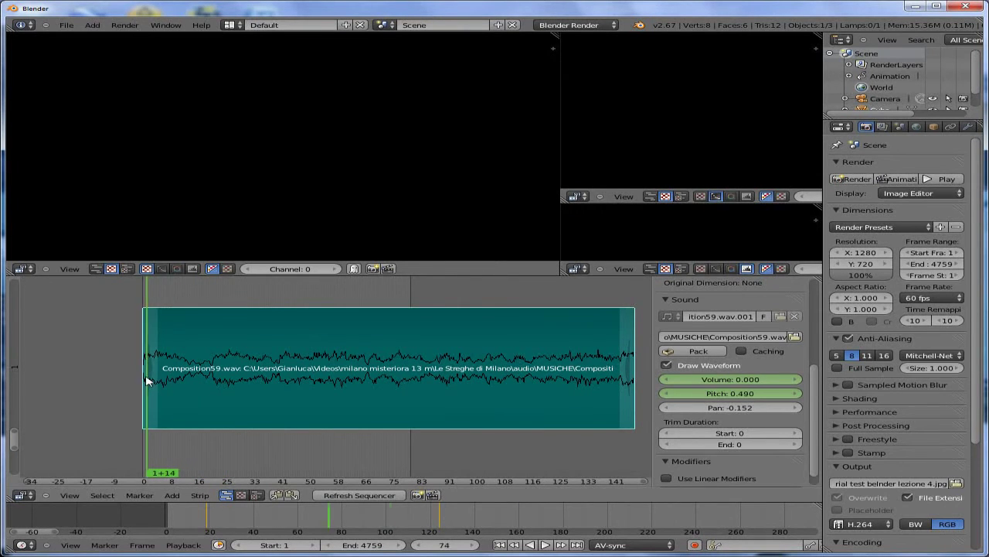
left_click(579, 197)
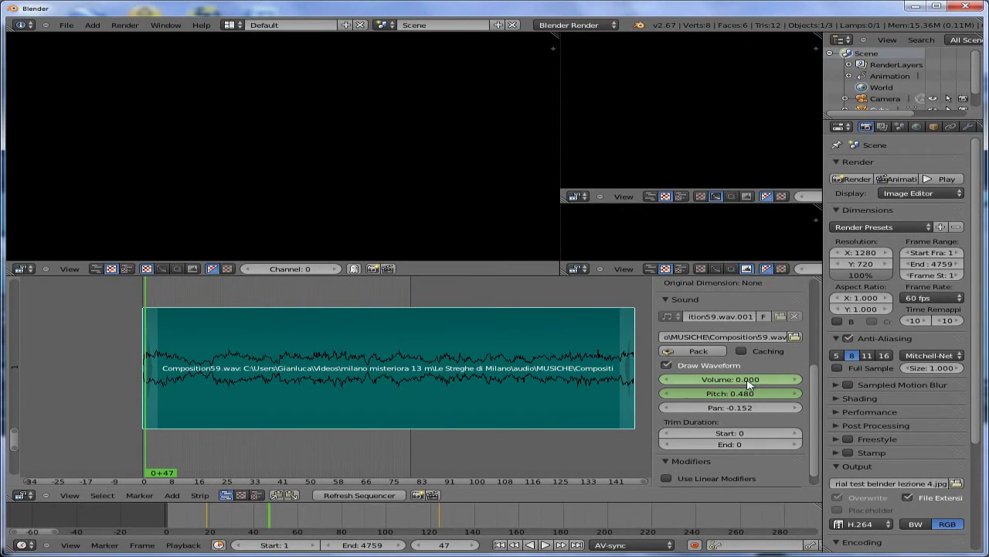
Step: Switch the top-right area to a Graph Editor and enlarge it to show the volume and pitch curves
left_click(579, 198)
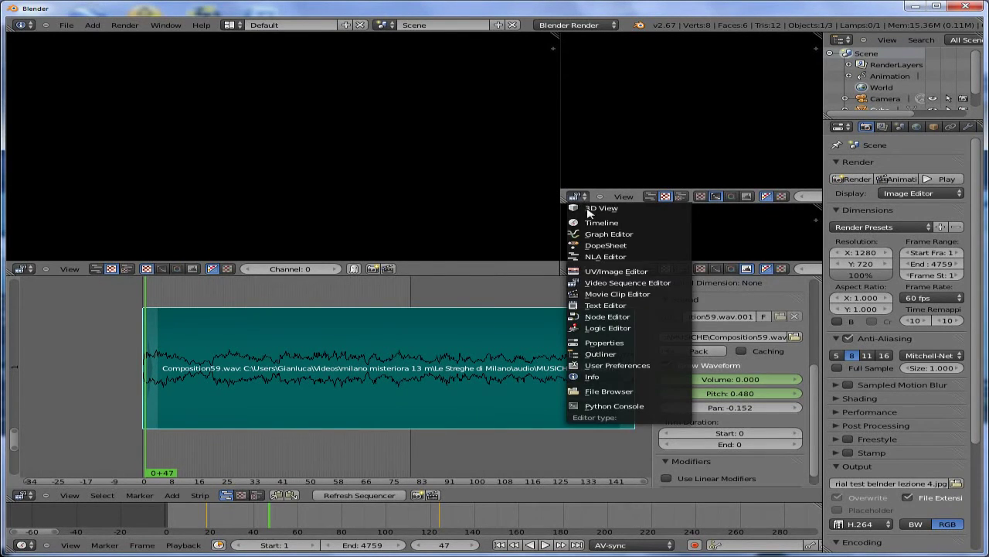
left_click(622, 234)
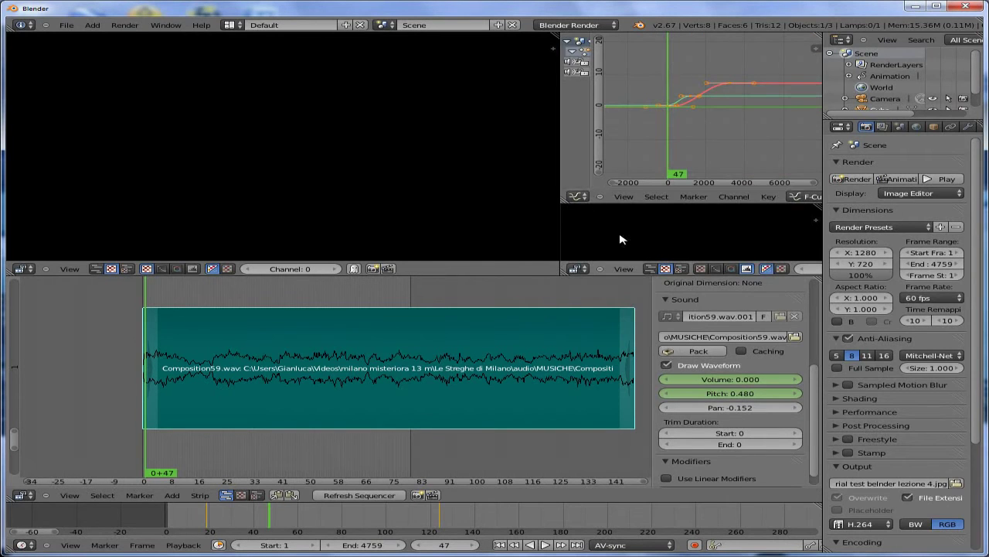
left_click_drag(558, 142, 369, 142)
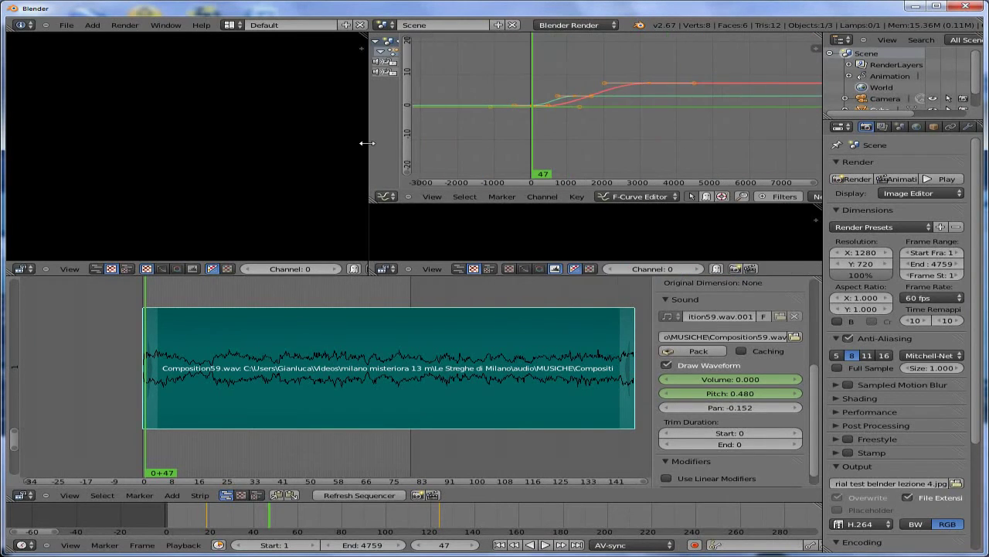
left_click_drag(485, 203, 482, 233)
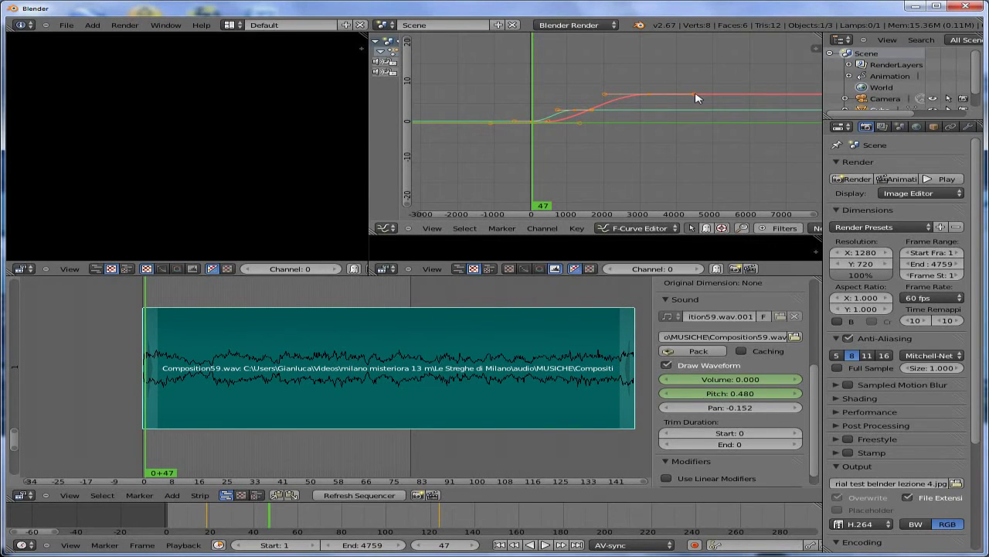
Step: Hide the red curve and reposition the Volume keyframe near frame 1584
left_click(386, 68)
left_click(589, 114)
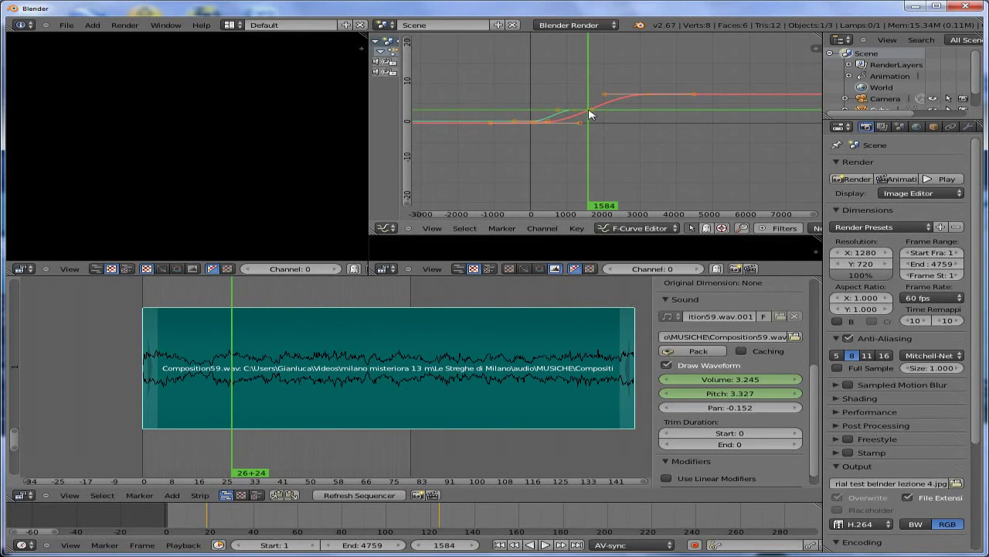
key("h")
key("g")
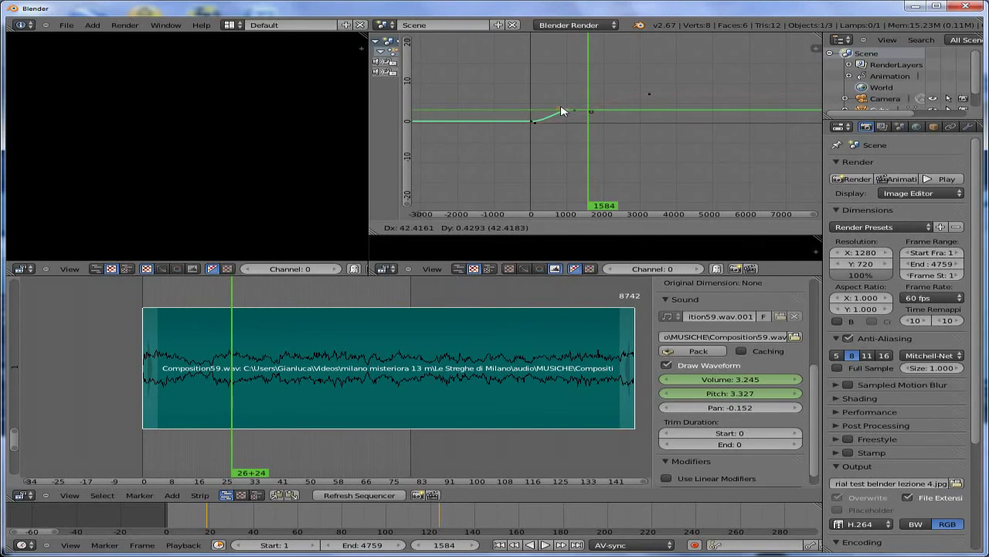
left_click(576, 114)
key("g")
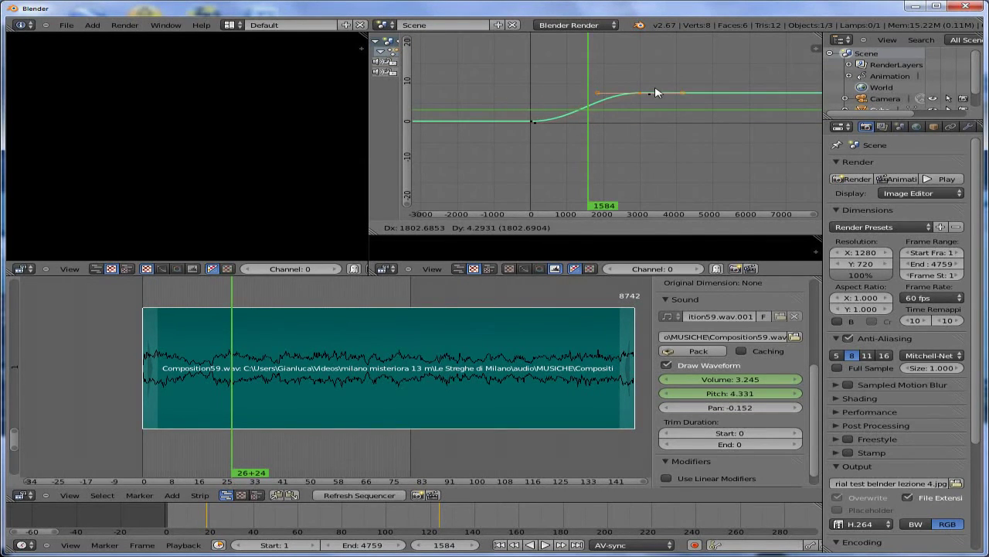
left_click(576, 110)
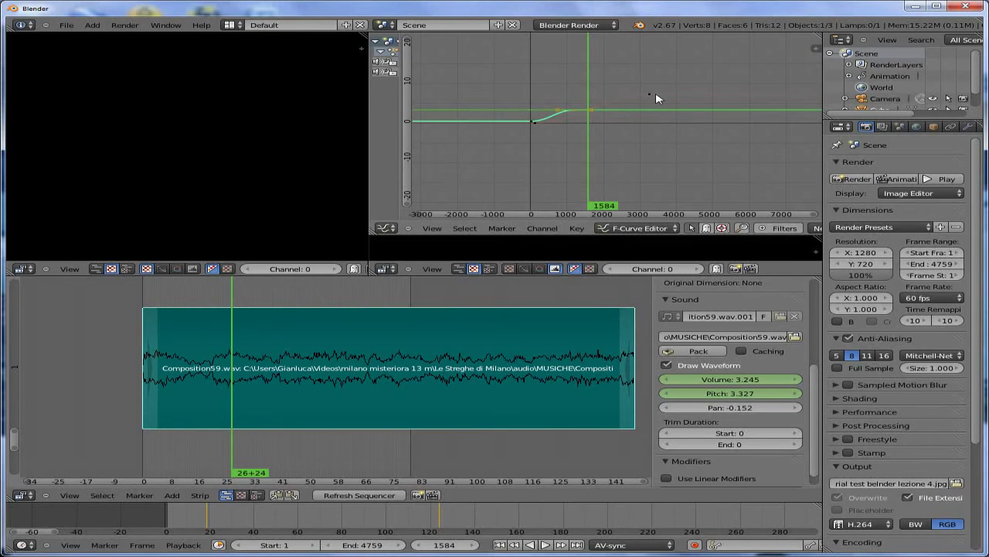
Step: Add a new Volume keyframe and move it down to zero
left_click(655, 94, "ctrl")
key("g")
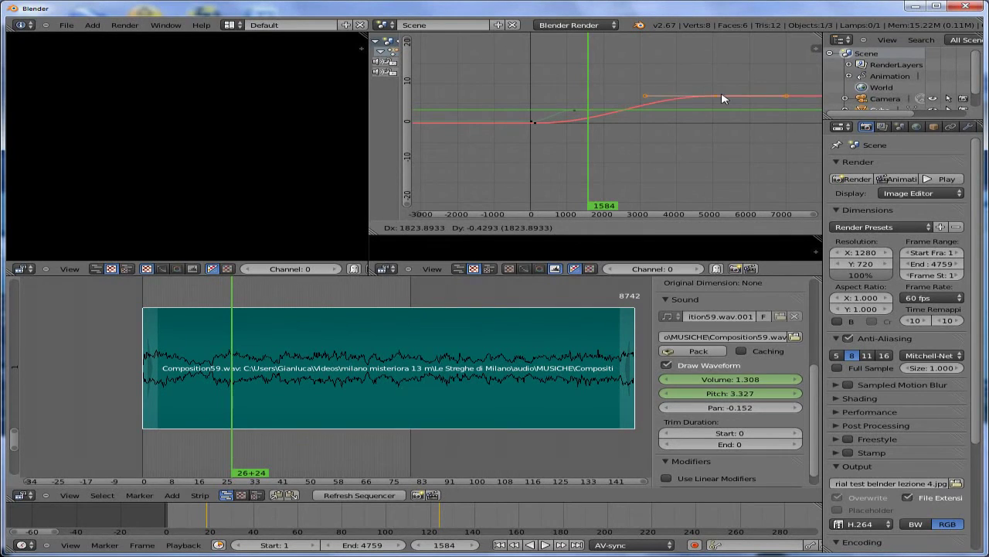
right_click(688, 141)
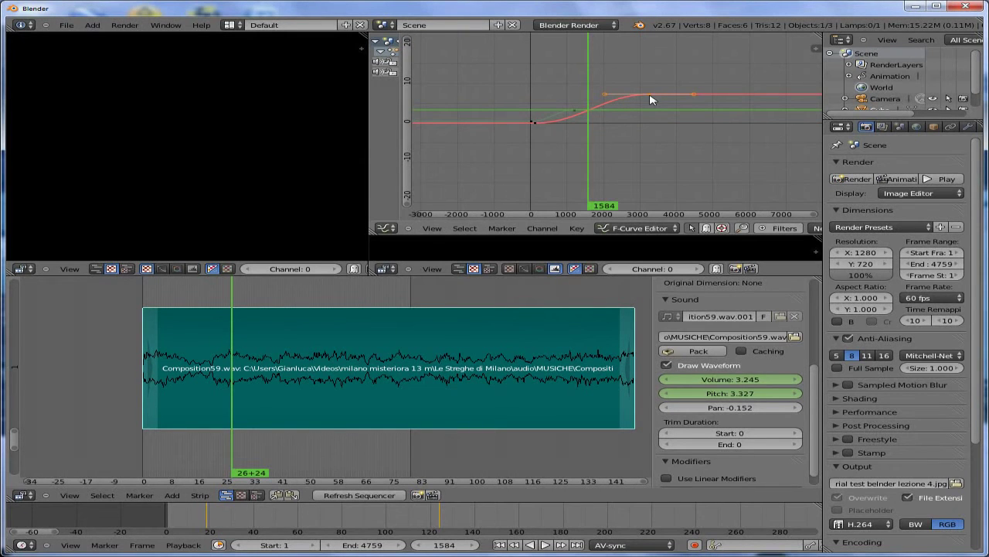
key("g")
left_click(646, 153)
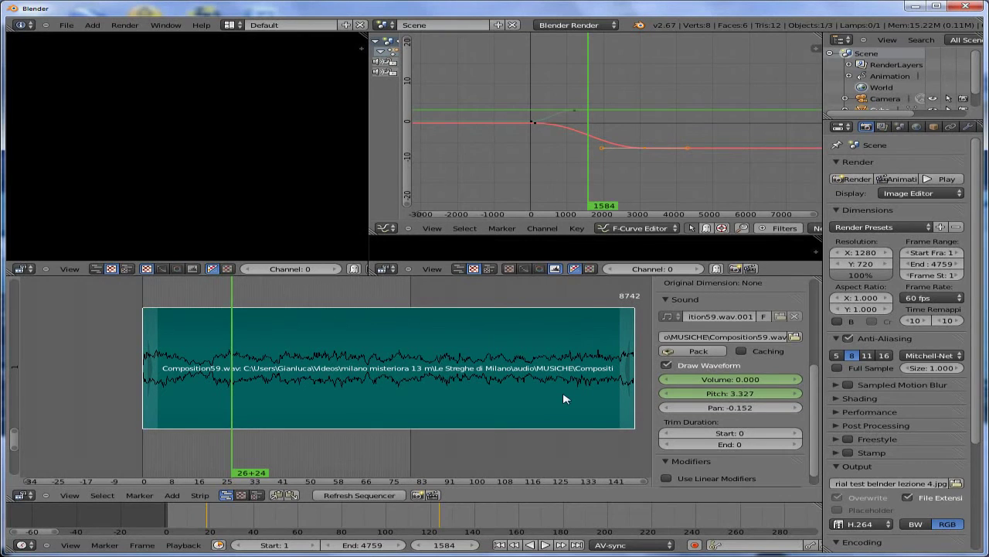
Step: Drag the end keyframe's right handle to steepen the Volume curve's drop
mouse_move(232, 402)
left_mouse_down()
mouse_move(313, 405)
mouse_move(213, 376)
left_mouse_up()
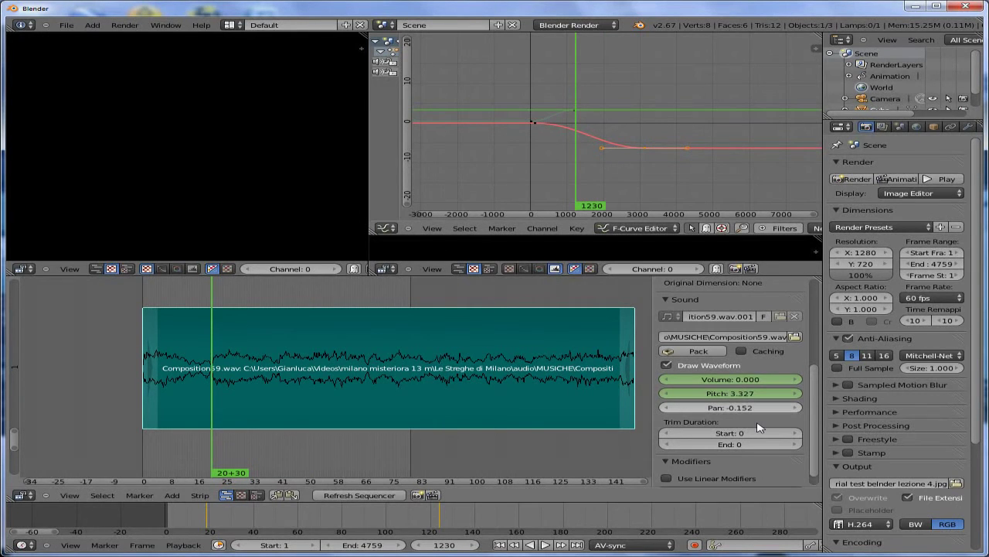
right_click(688, 147)
key("g")
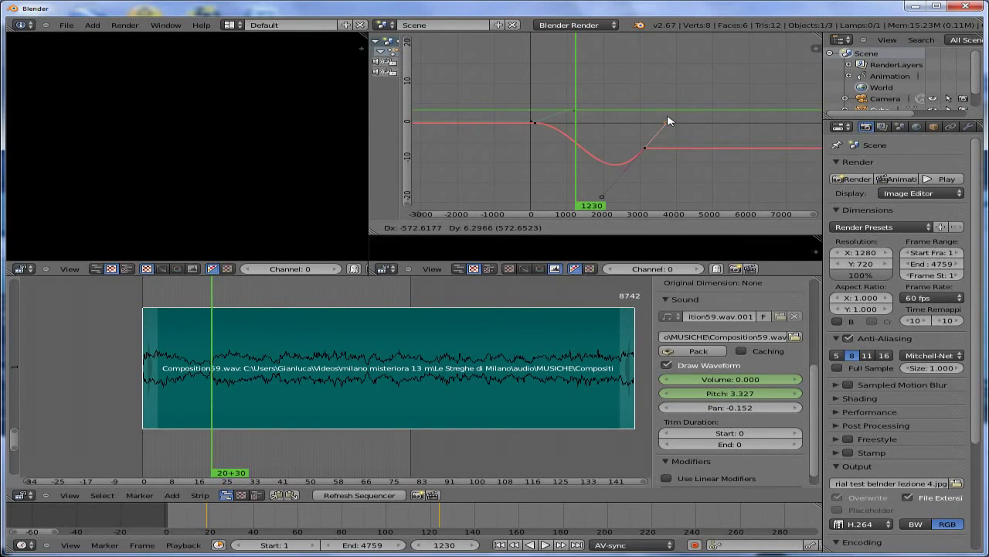
left_click(679, 162)
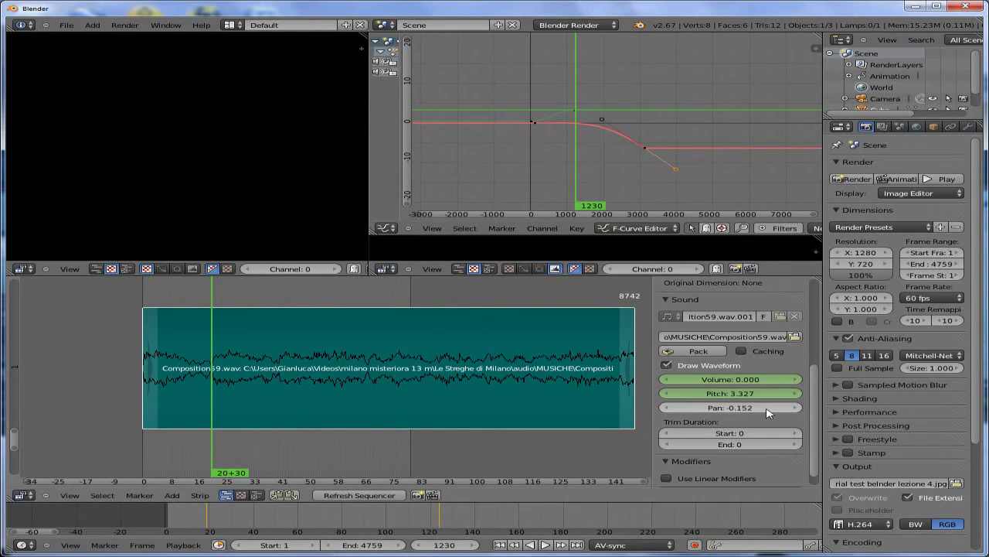
left_click(523, 193)
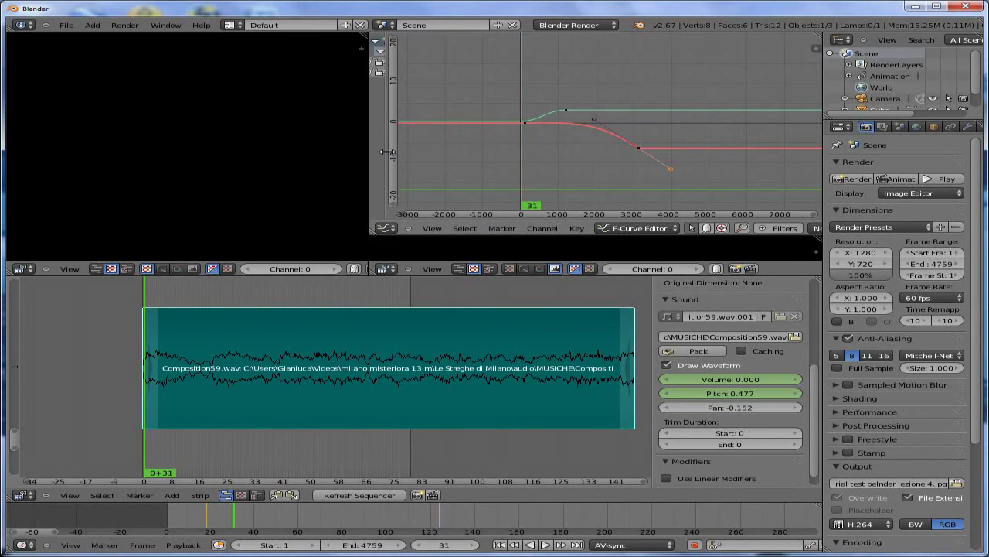
Step: Reveal the Volume and Pitch curve channels and select the Volume curve
left_click_drag(384, 128, 546, 132)
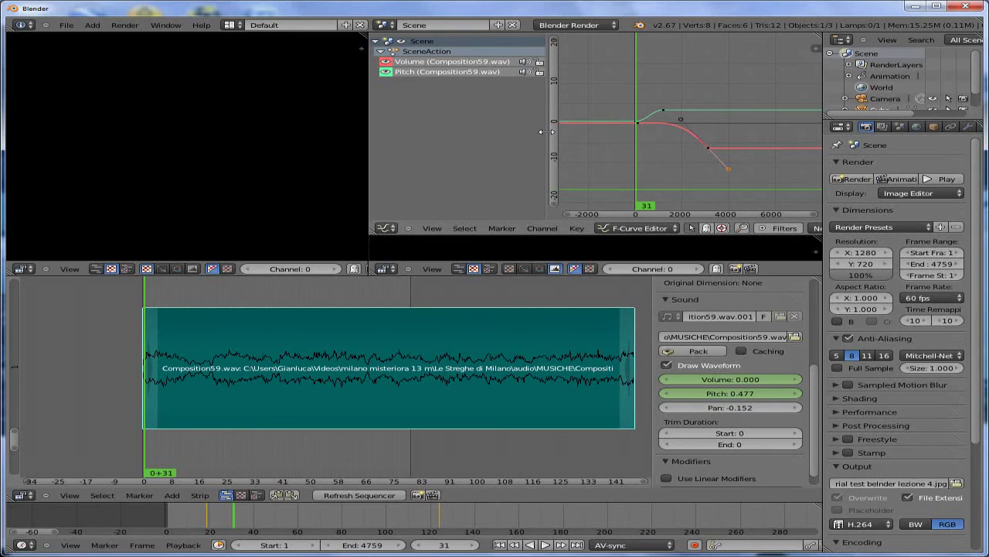
left_click(402, 64)
left_click(408, 72)
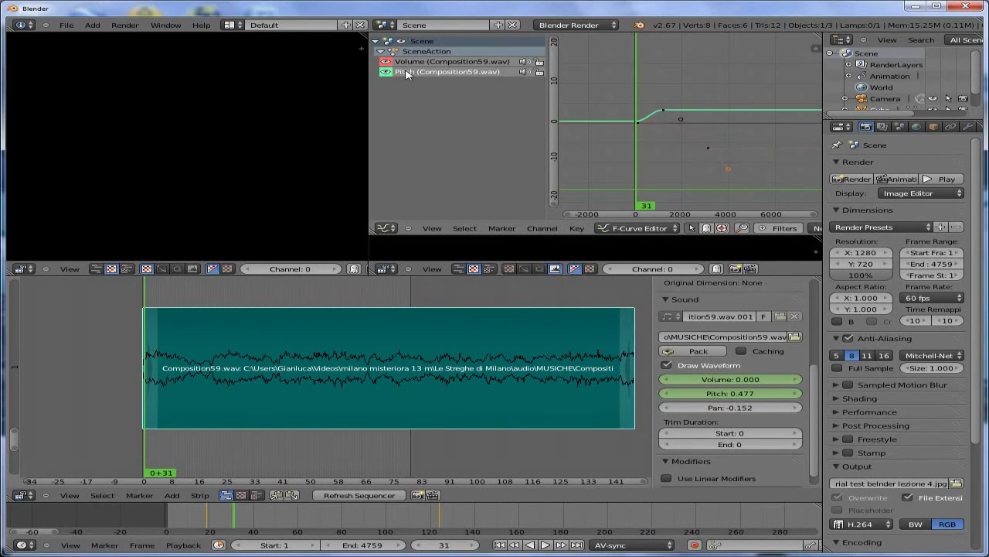
left_click(403, 62)
left_click(407, 72)
left_click(408, 63)
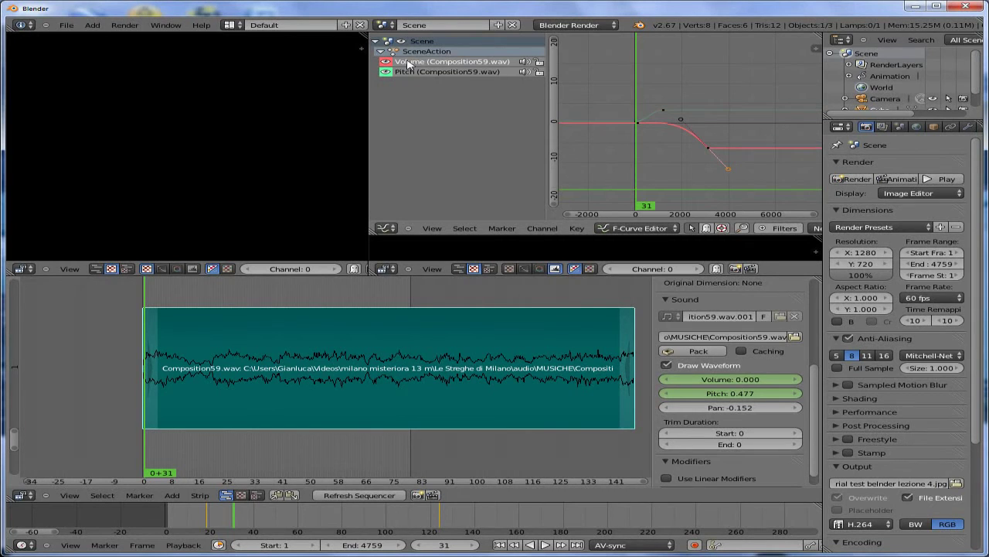
Step: Move a Volume keyframe near frame 1536 to reshape the volume curve
left_click(673, 123)
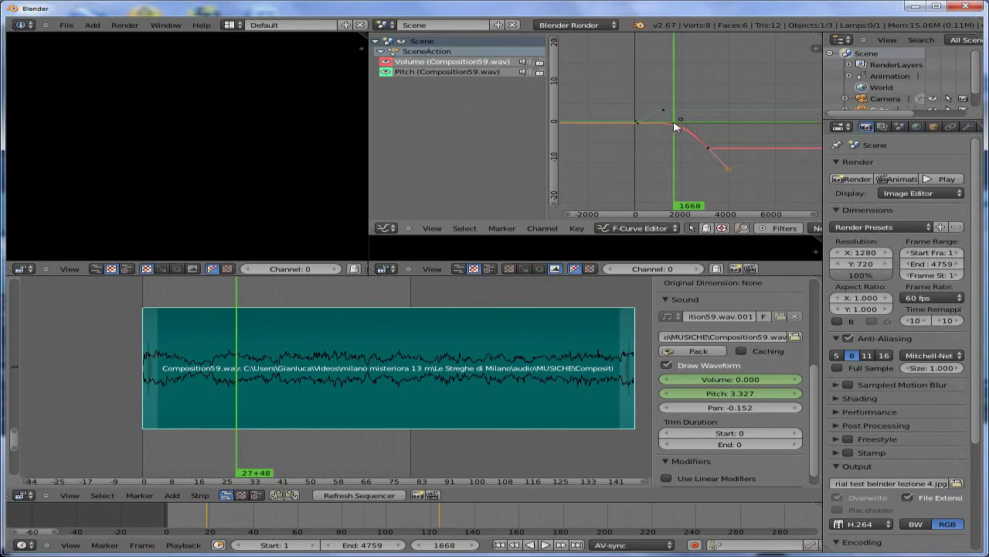
right_click(681, 122)
key("g")
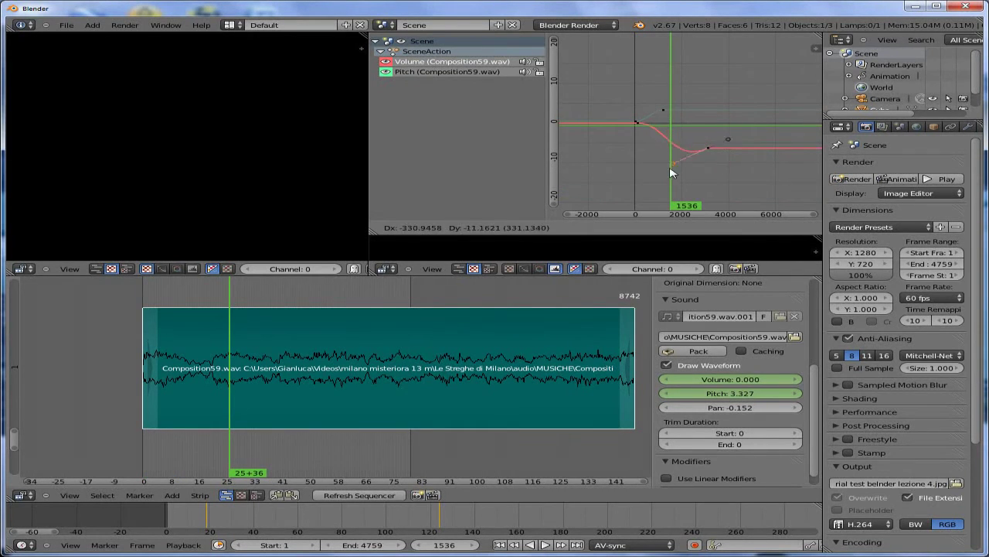
right_click(695, 148)
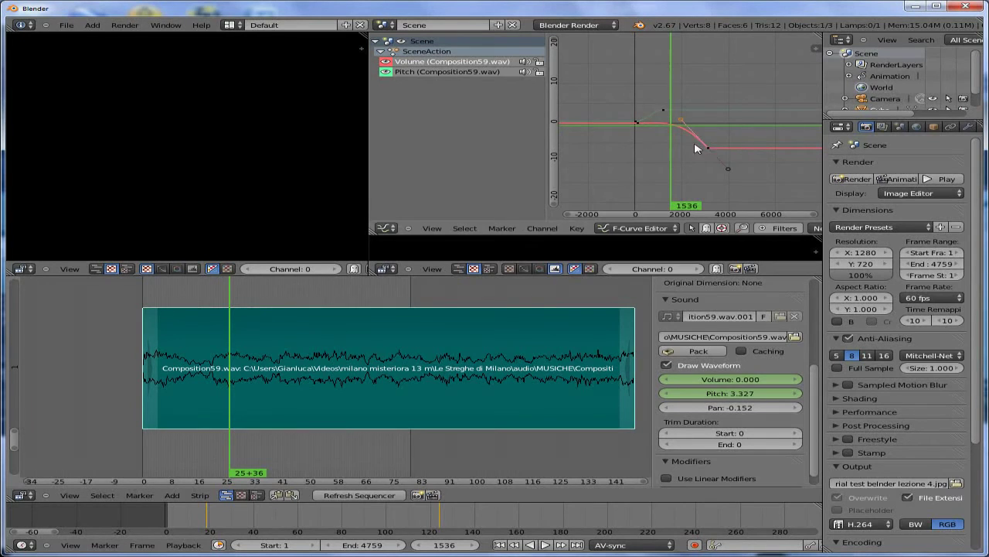
right_click(710, 153)
key("g")
left_click(744, 137)
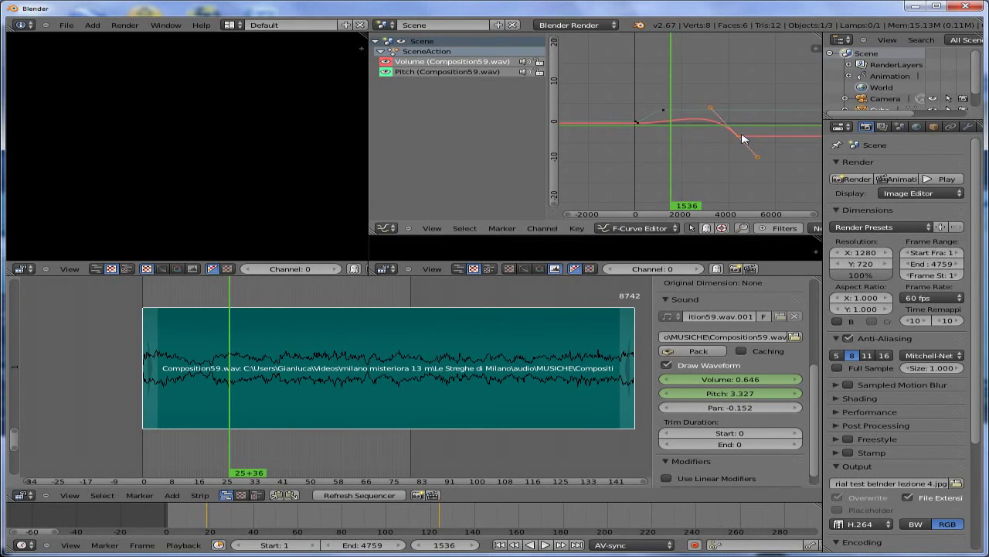
Step: Move the Pitch keyframe right and down so pitch rises more gently
left_click(420, 74)
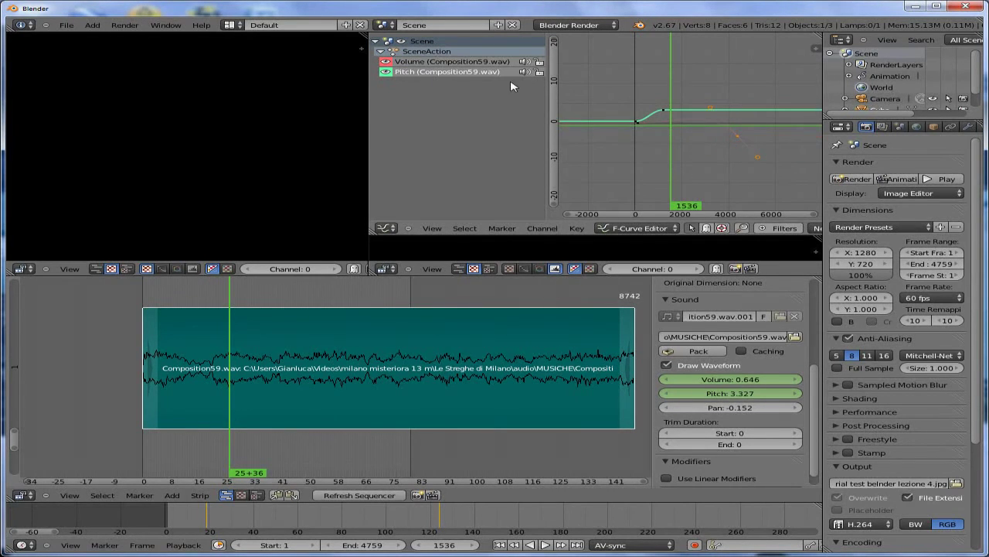
key("g")
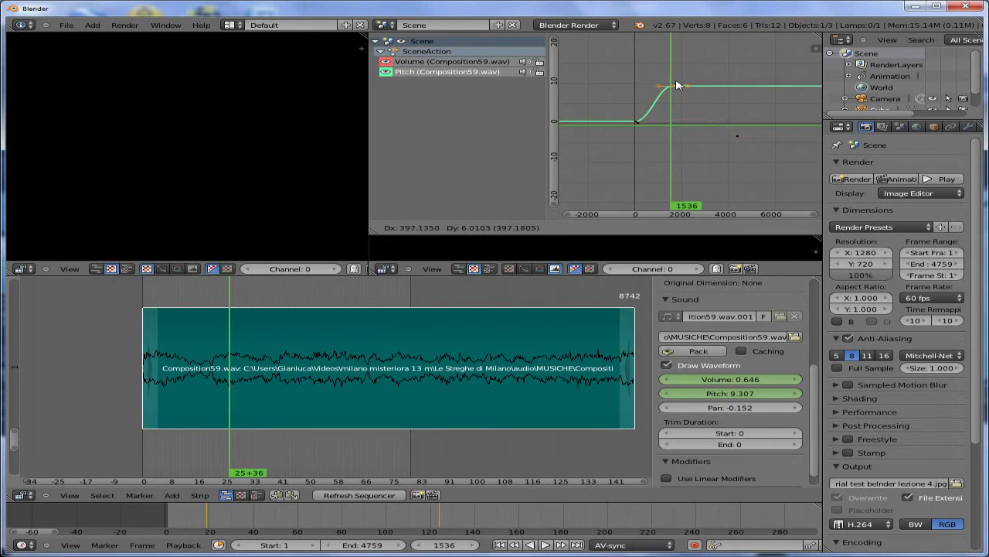
left_click(719, 106)
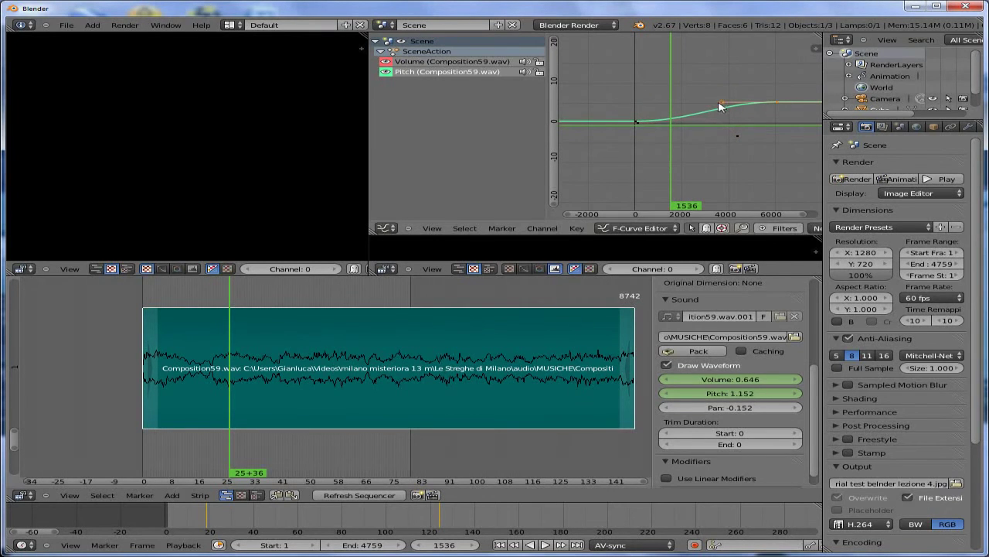
Step: Raise another Volume keyframe and adjust its handle so volume starts loud
left_click(635, 121)
key("g")
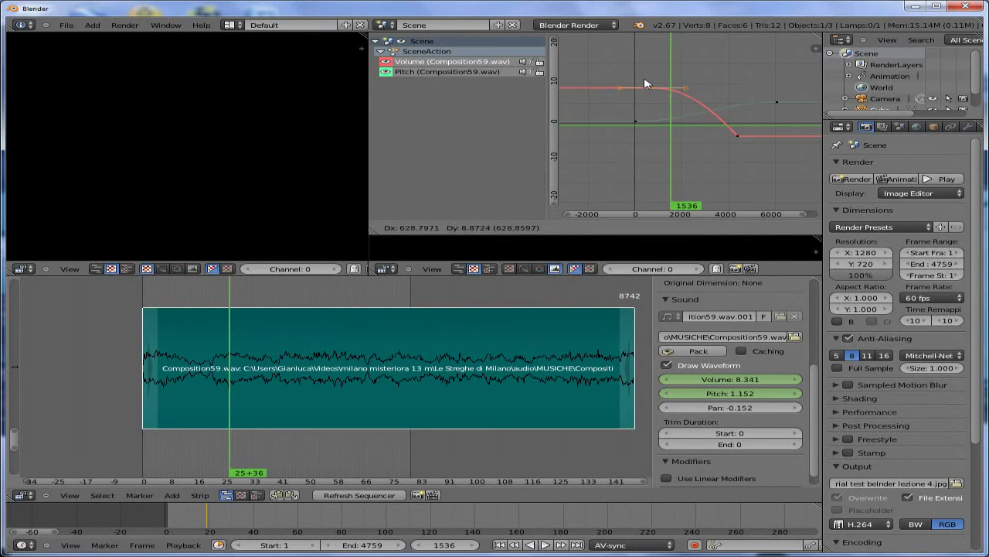
left_click(645, 84)
right_click(623, 91)
key("g")
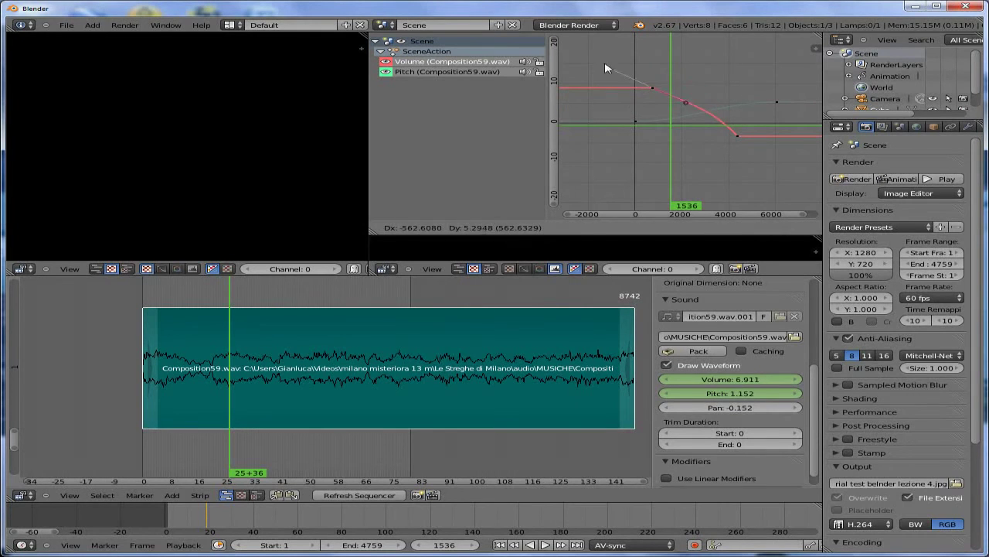
left_click(618, 80)
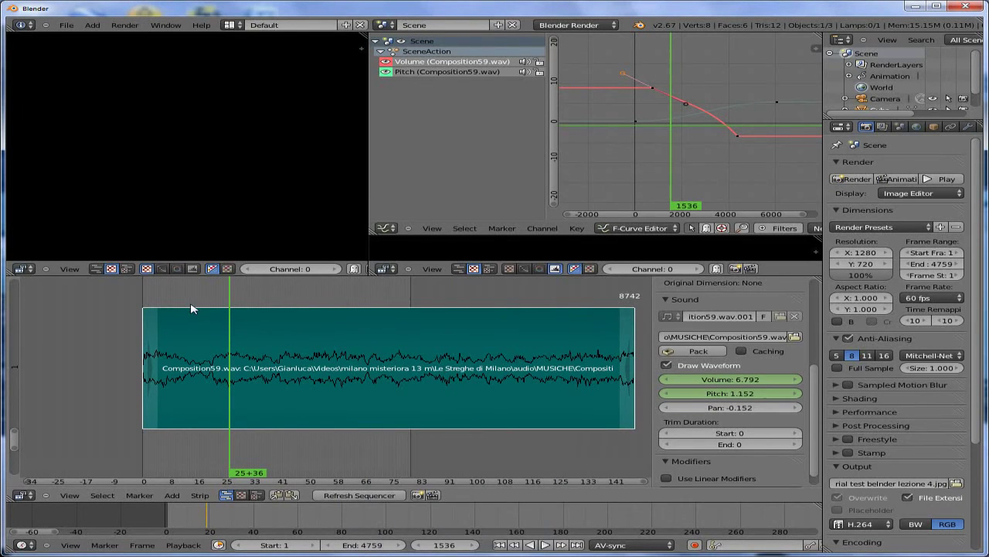
left_click_drag(17, 436, 28, 331)
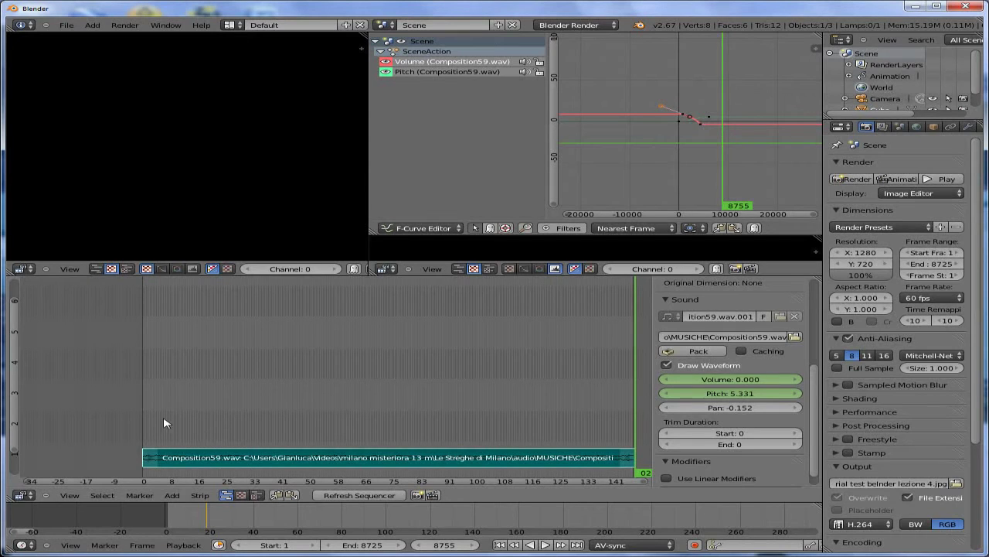
Step: Return to the first frame and change the scene frame rate from 60 to a custom 14 fps
left_click(144, 427)
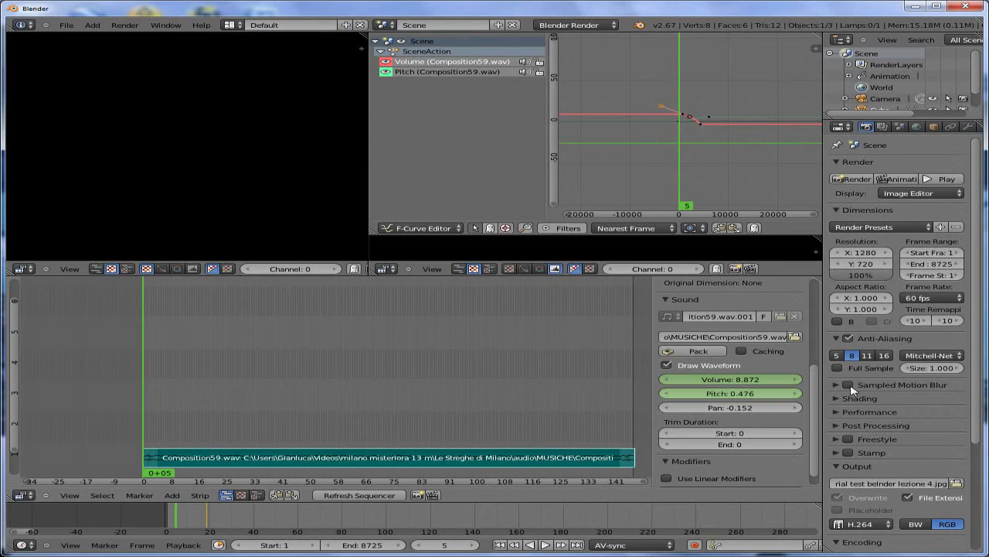
left_click(933, 297)
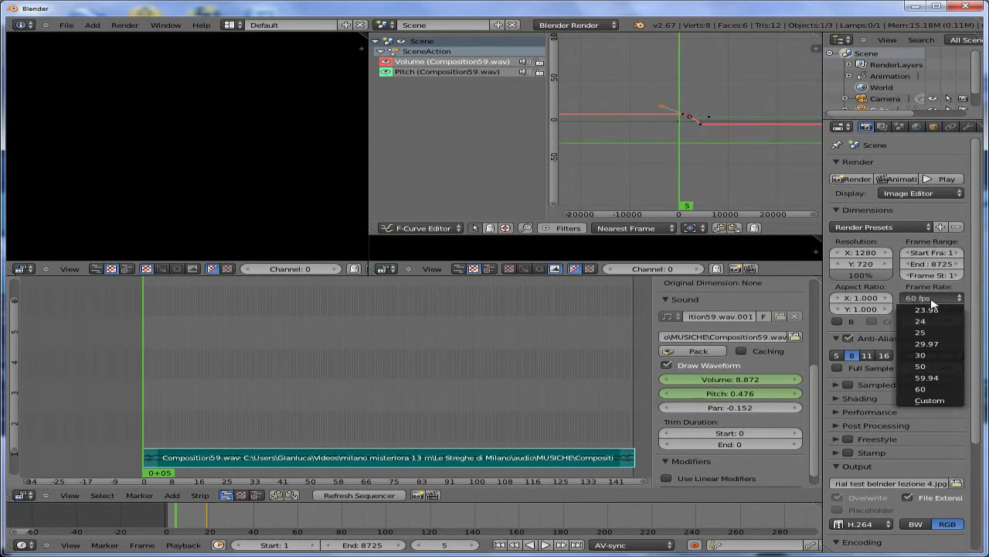
left_click(938, 398)
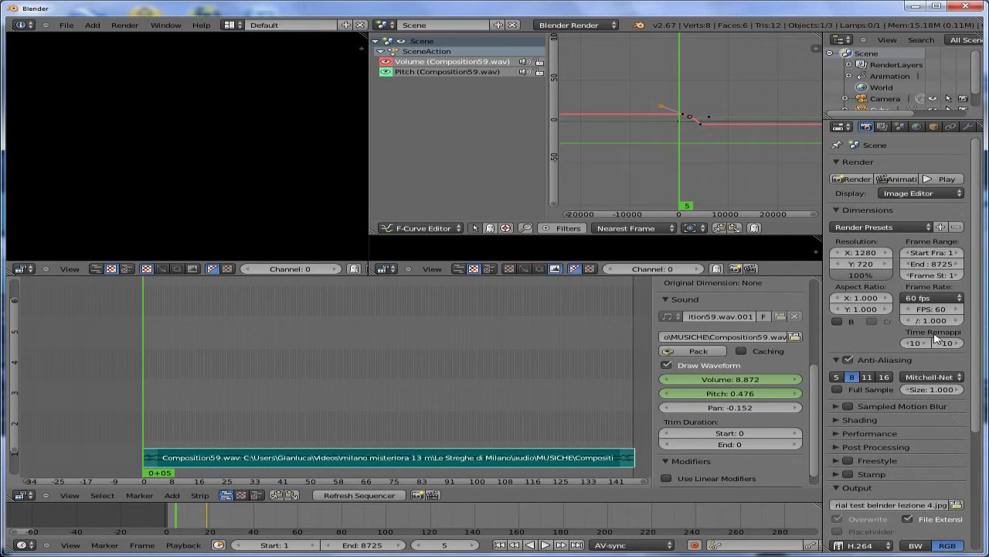
left_click(935, 309)
type("14")
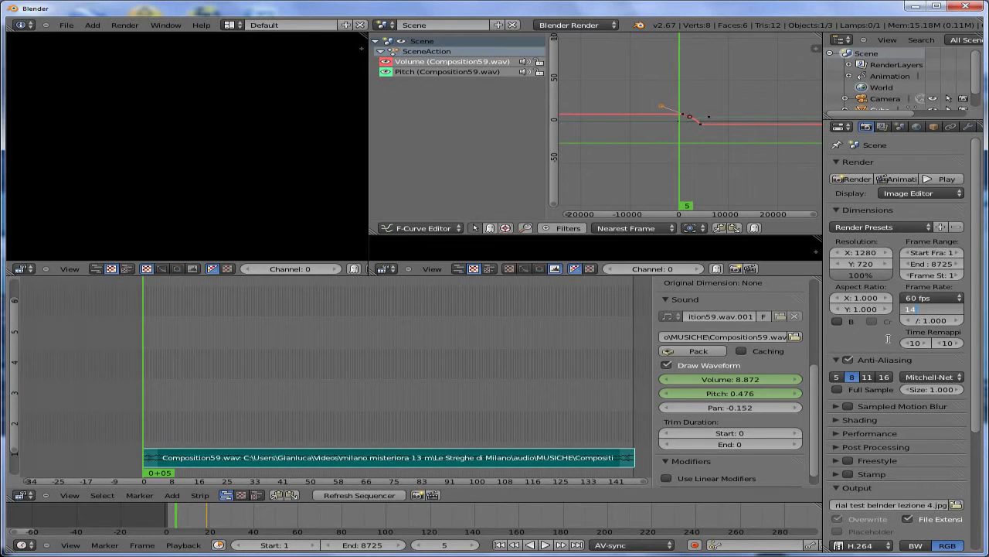
key("Return")
left_click(934, 297)
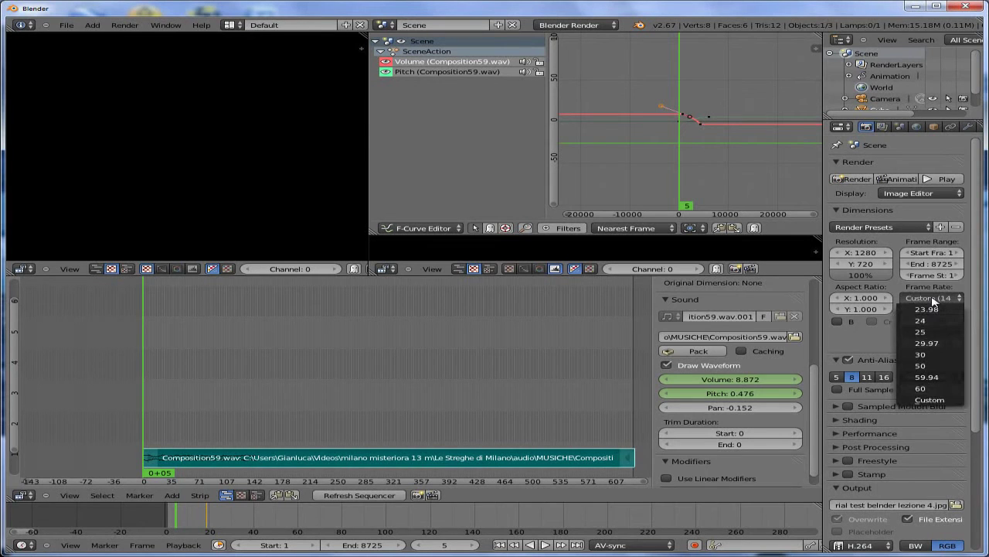
left_click(931, 400)
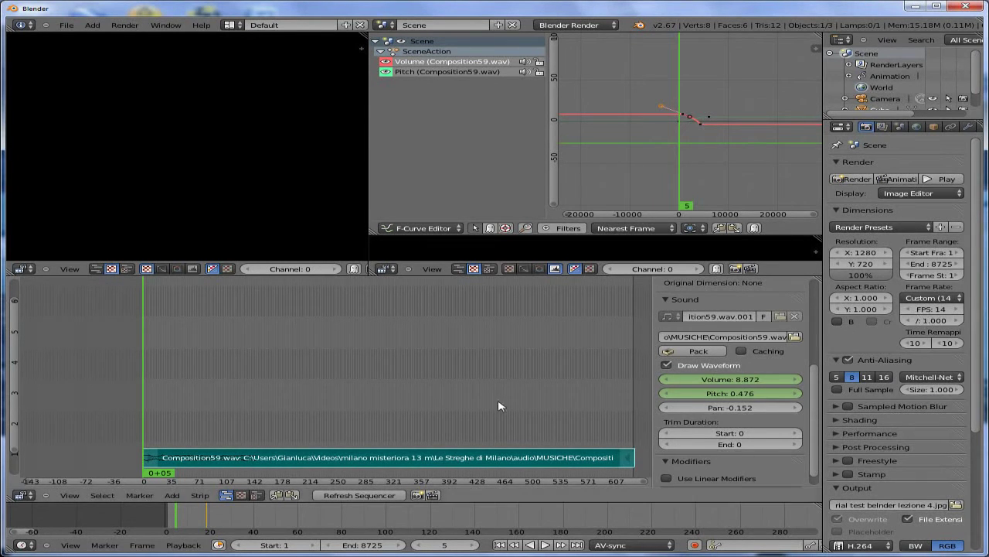
Step: Open the timelapse photo folder for an image strip and sort the photos by name
left_click(173, 496)
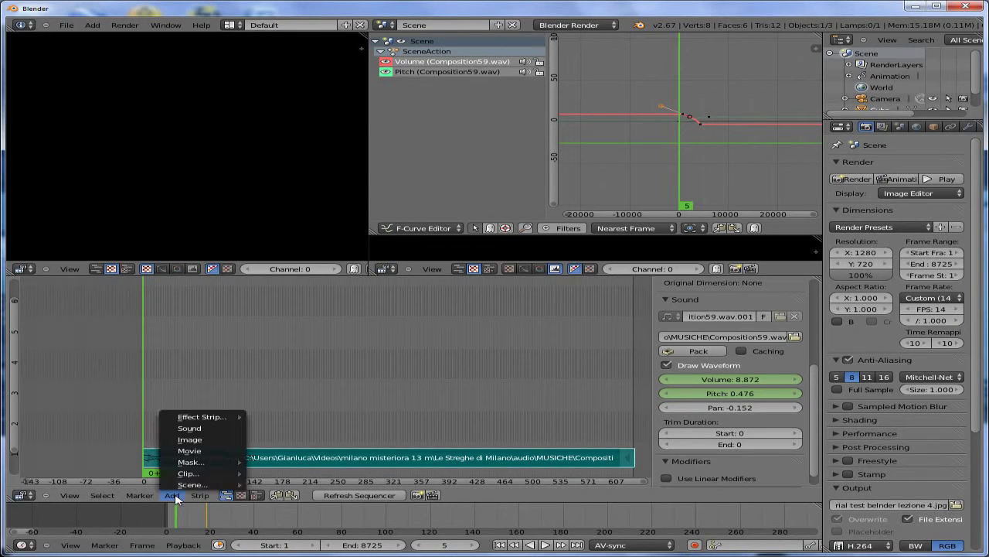
left_click(200, 441)
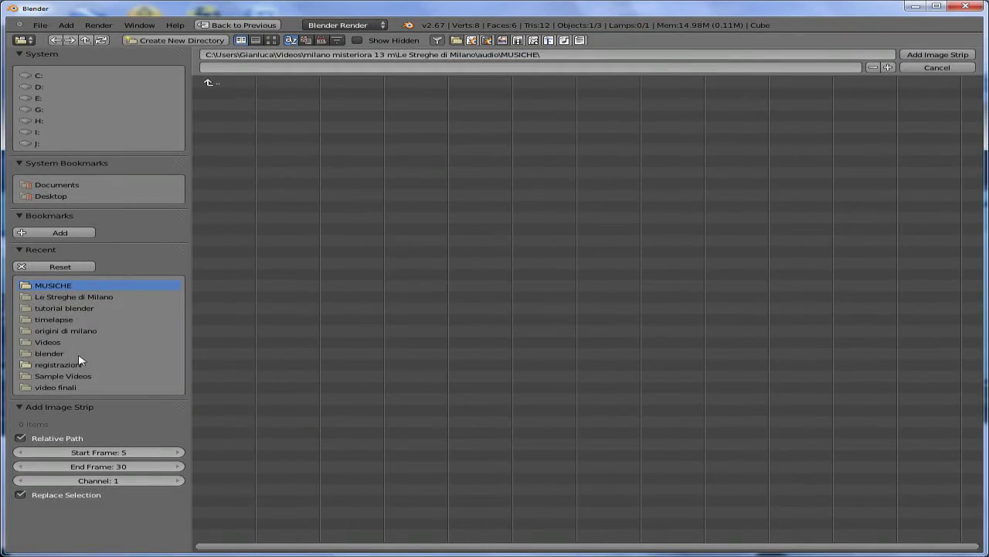
left_click(62, 320)
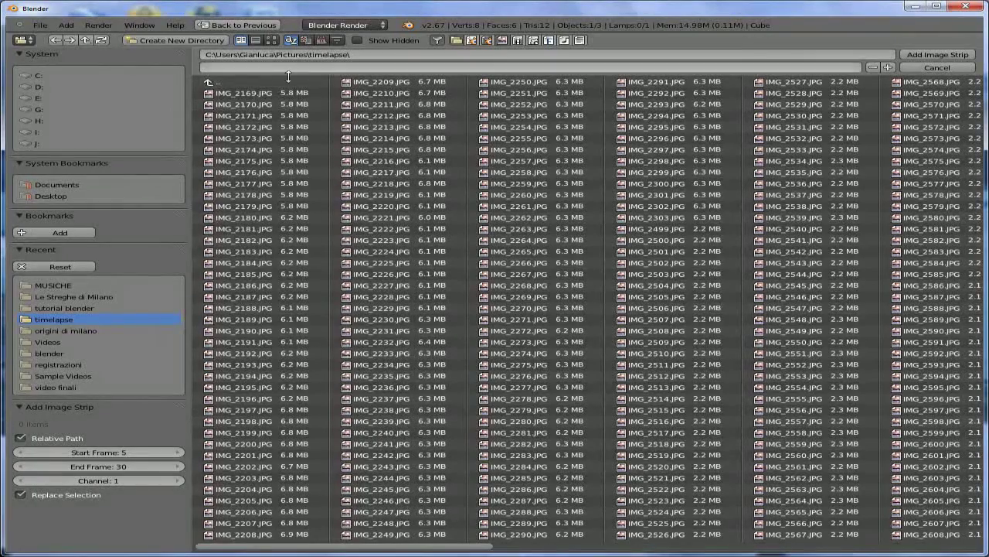
left_click(322, 43)
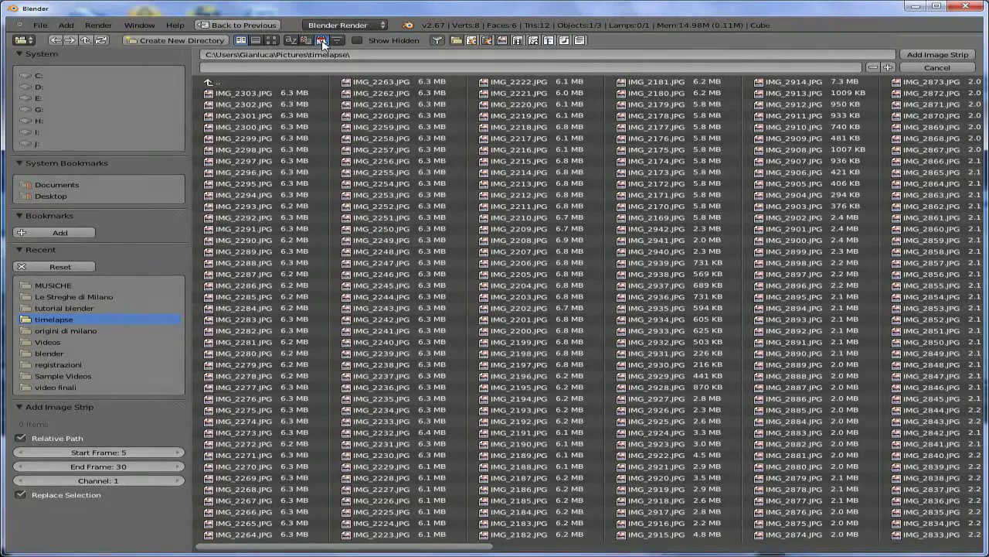
left_click(292, 41)
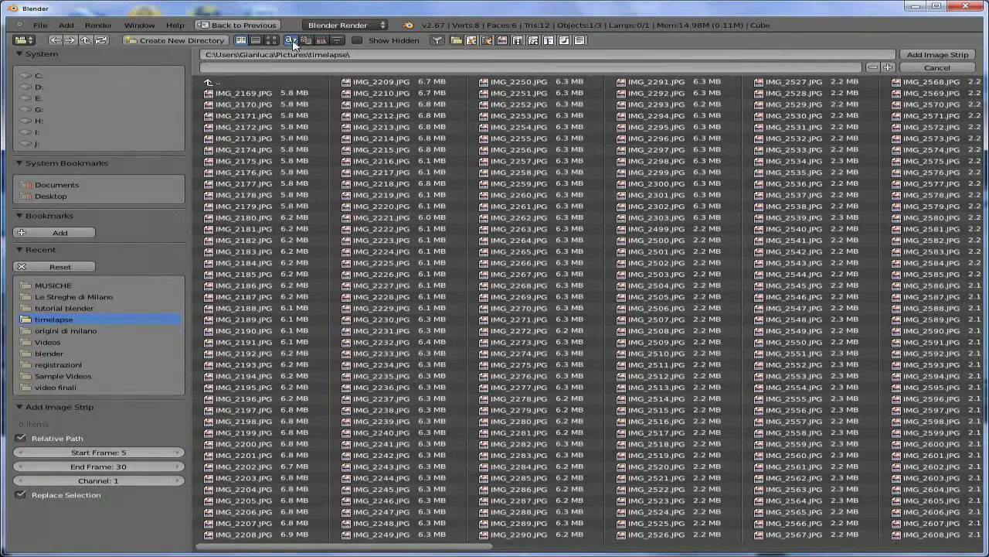
Step: Select IMG_2169.JPG through IMG_2942 and add them as an image-sequence strip
left_click(275, 93)
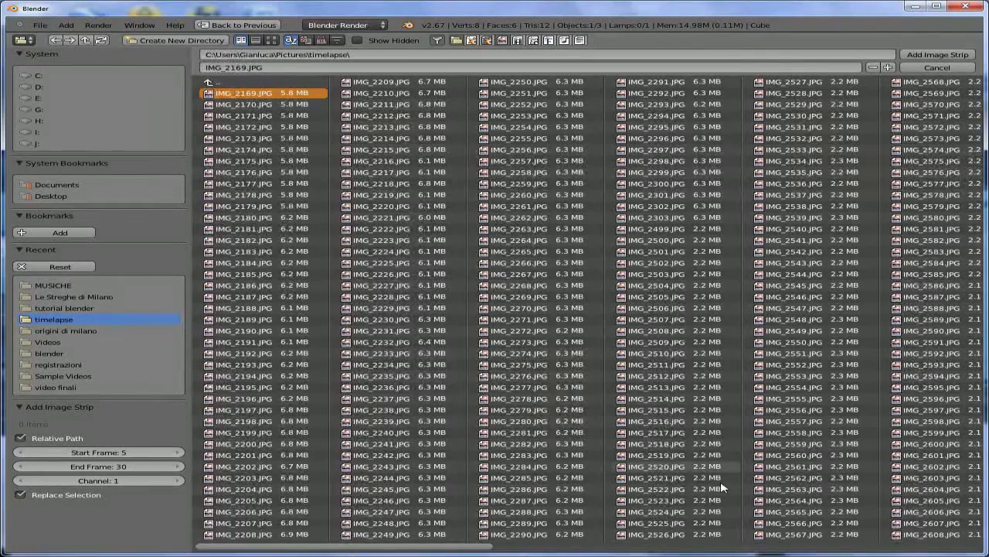
left_click_drag(440, 547, 916, 536)
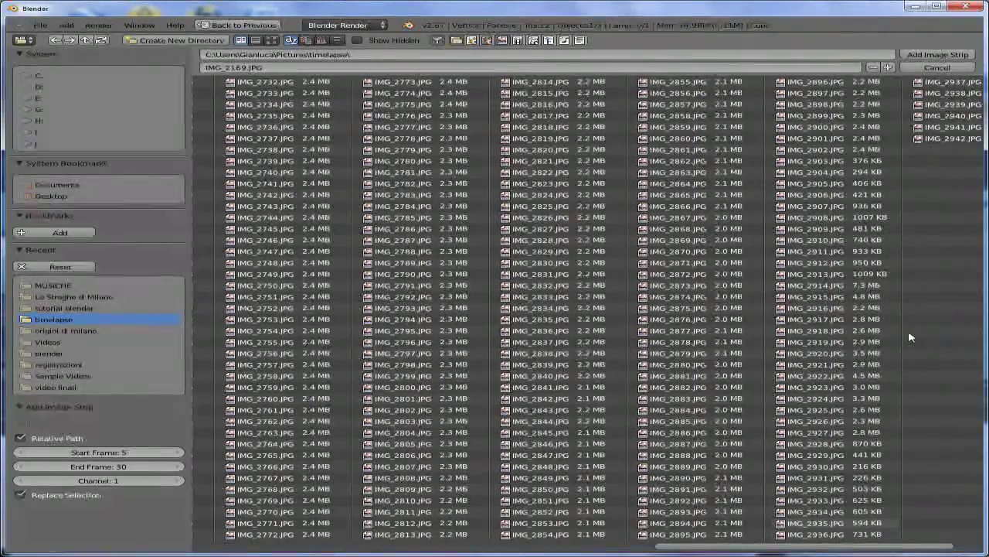
left_click(925, 141, "shift")
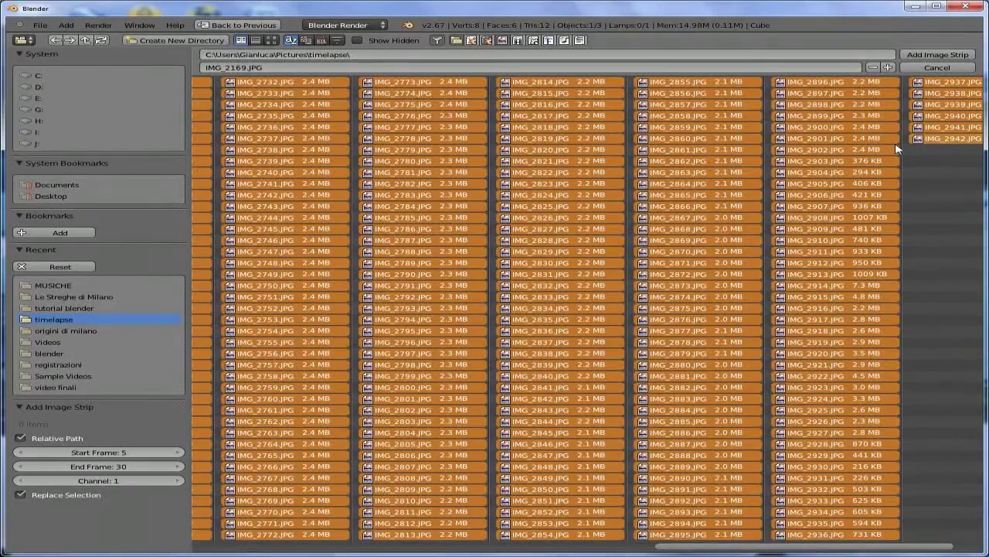
left_click(957, 59)
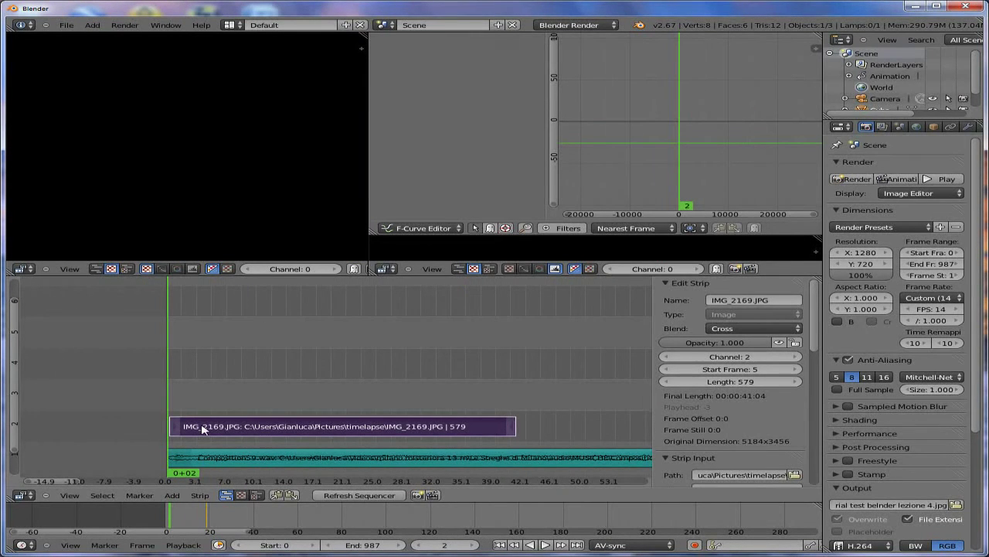
Step: Lower the scene's end frame from 987 to 586
scroll(431, 419, "down", 2)
scroll(417, 408, "down", 2)
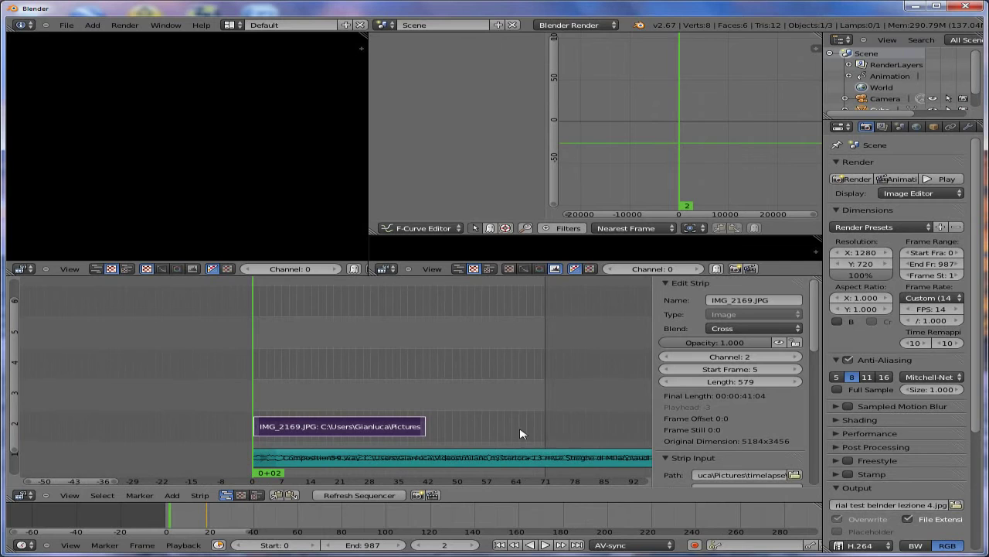
left_click_drag(363, 545, 314, 550)
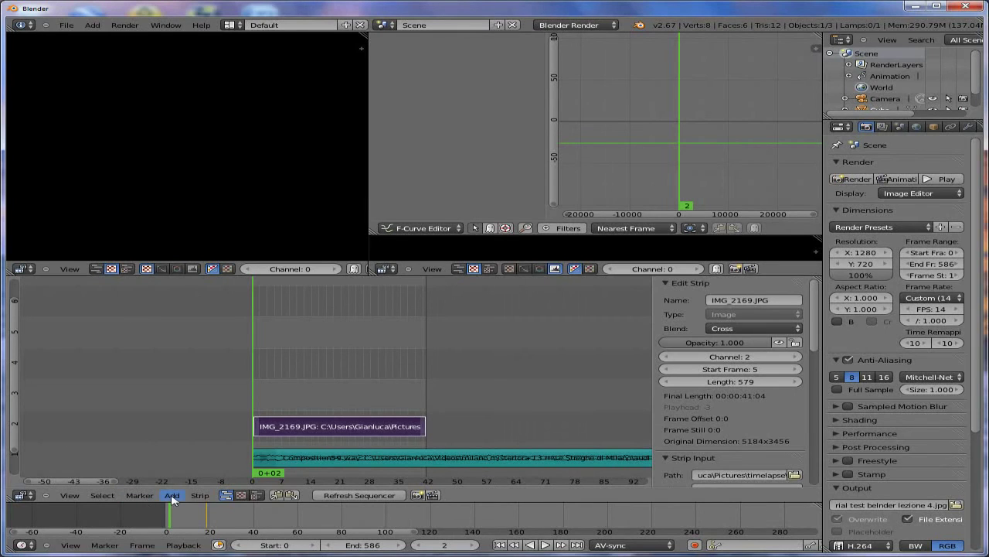
Step: Add a Speed Control effect strip on top of the timelapse strip
scroll(454, 439, "down", 2)
scroll(463, 437, "up", 1)
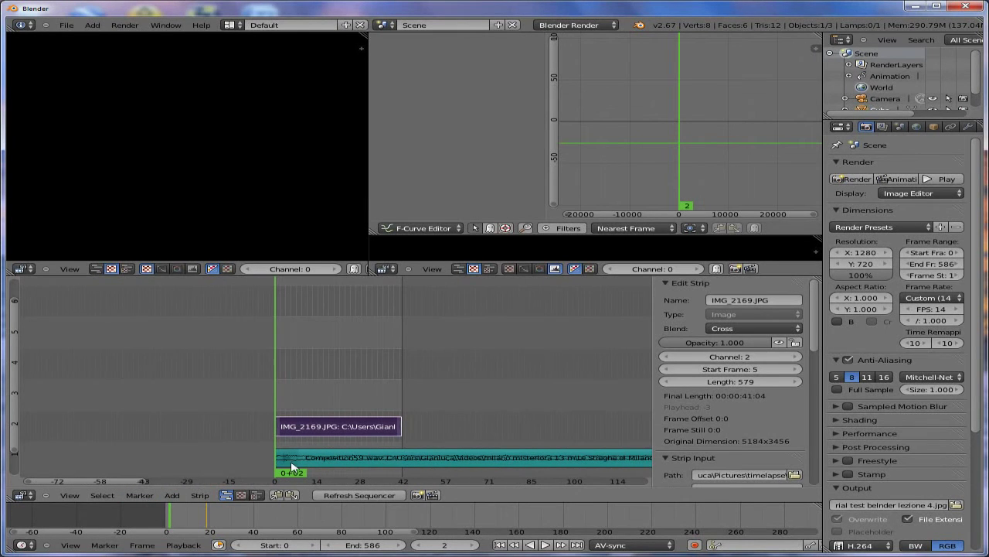
left_click(172, 495)
mouse_move(202, 417)
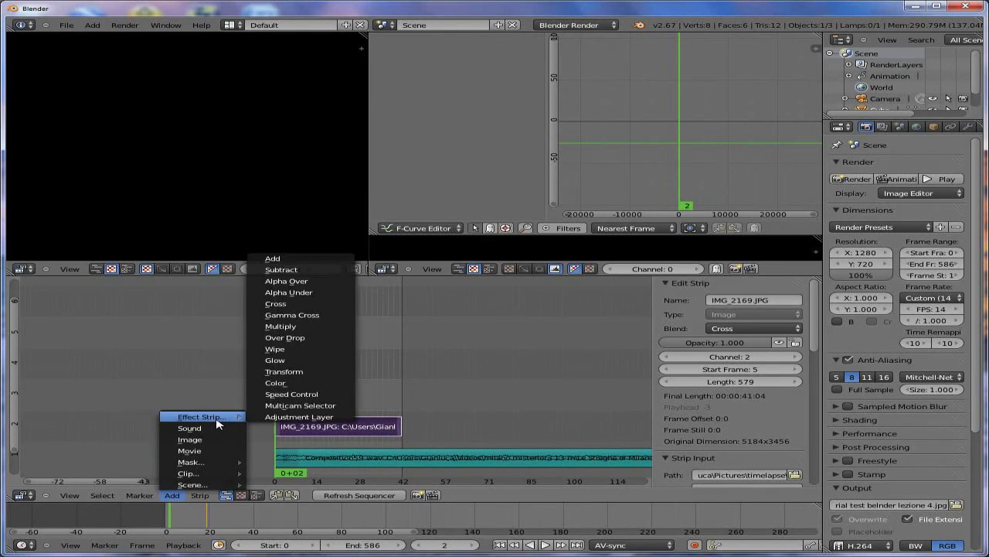
left_click(267, 394)
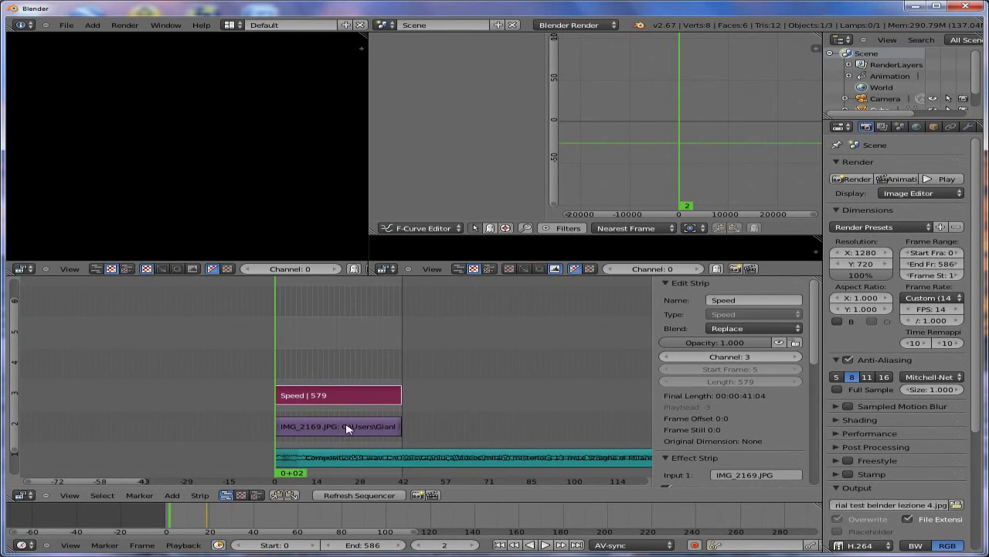
Step: Select the timelapse image strip and preview it at frames 570, 655, 784 and 848
right_click(399, 431)
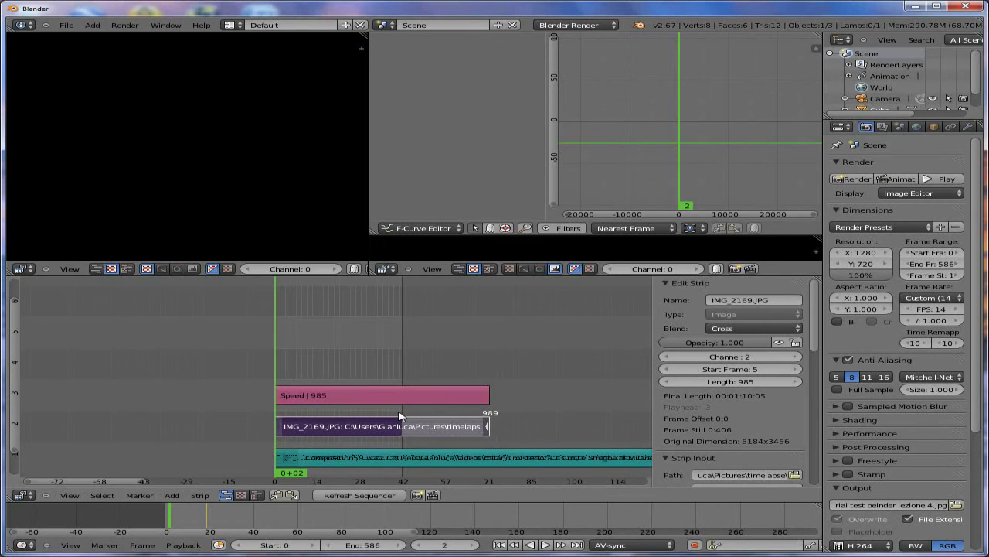
left_click(399, 416)
left_click(417, 400)
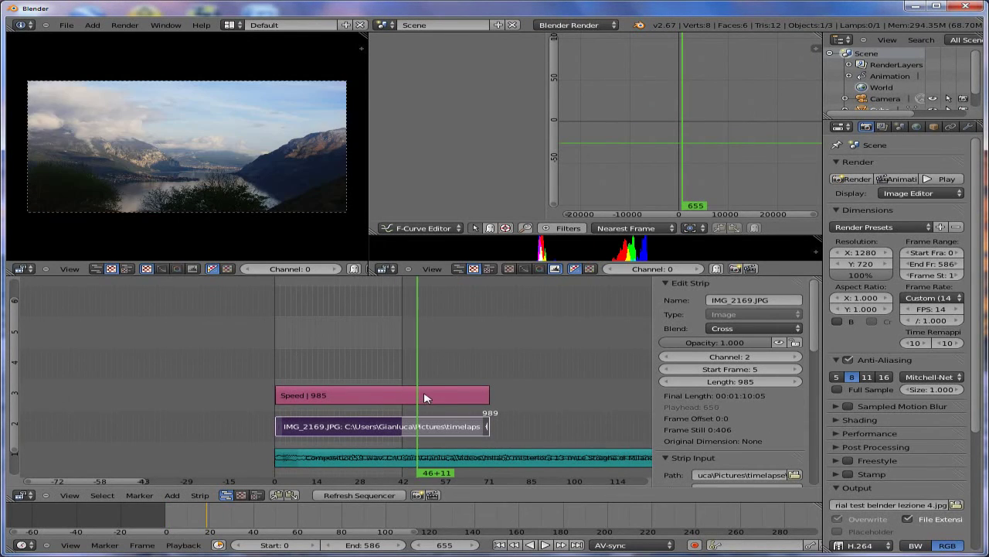
left_click(445, 391)
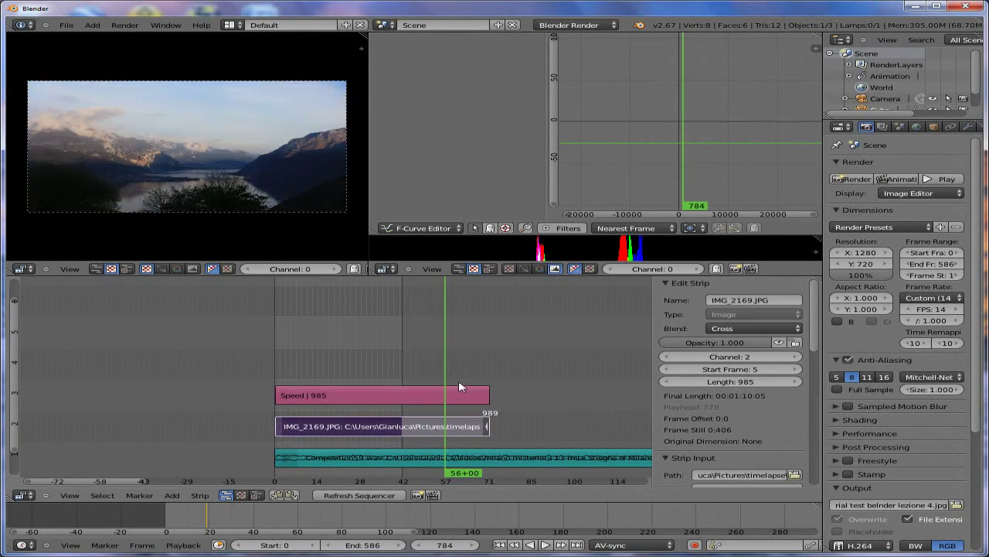
left_click(460, 384)
Step: Check the timelapse near its end, then at frames 855, 641, 577, 730 and 816
left_click(482, 386)
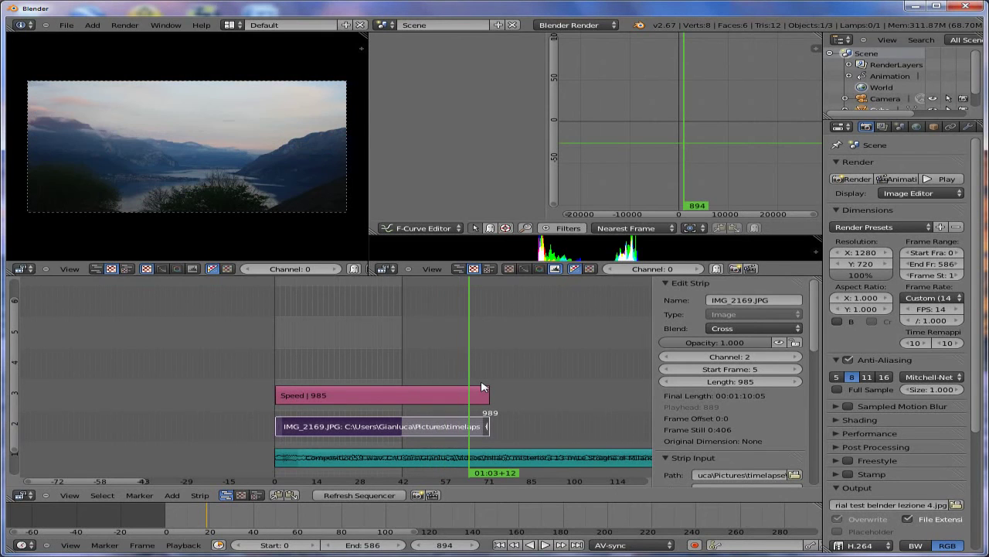
left_click(461, 385)
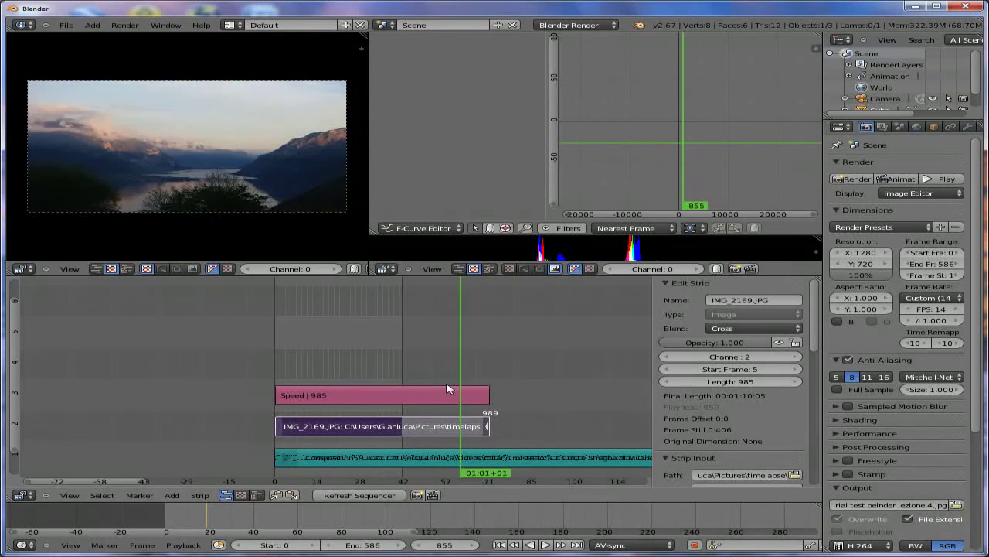
left_click(414, 388)
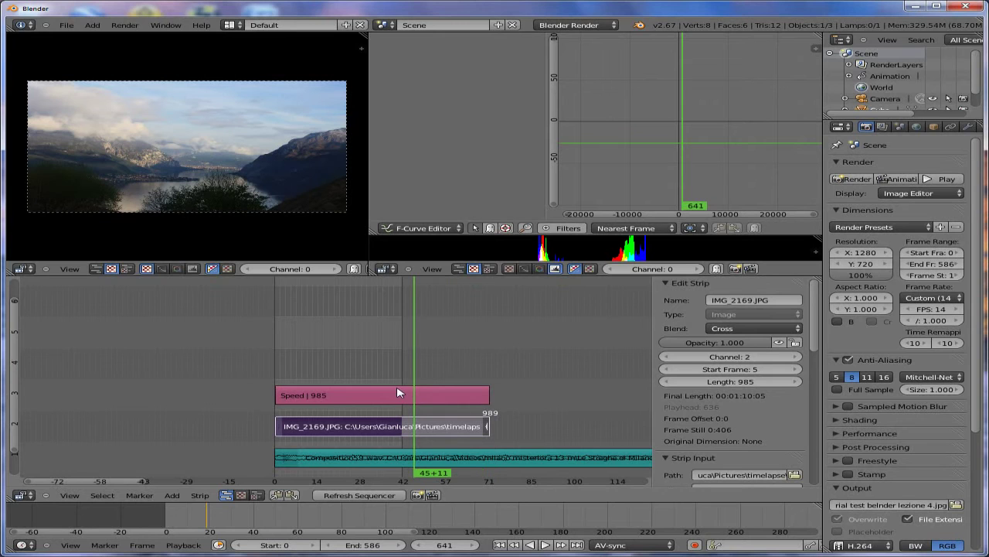
left_click(401, 392)
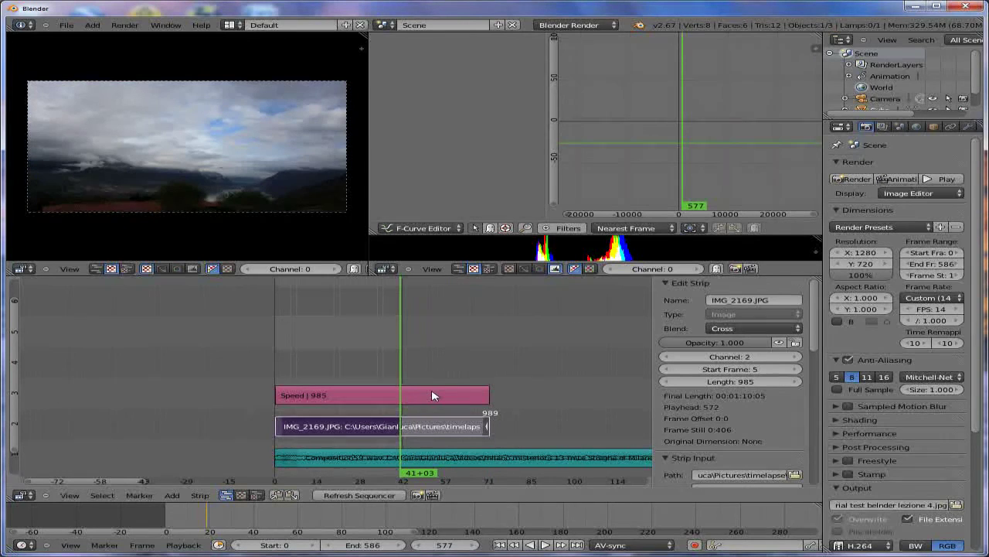
left_click(432, 396)
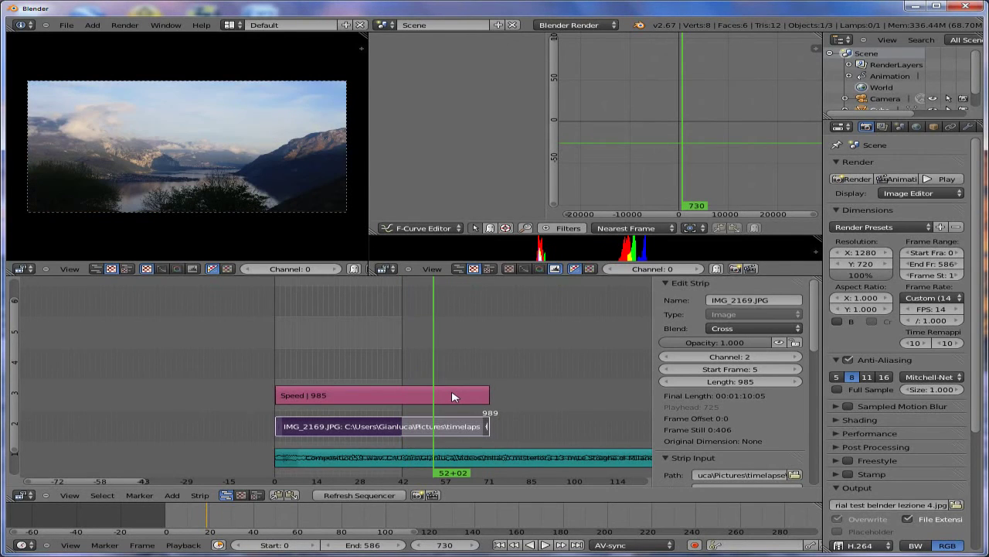
left_click(452, 396)
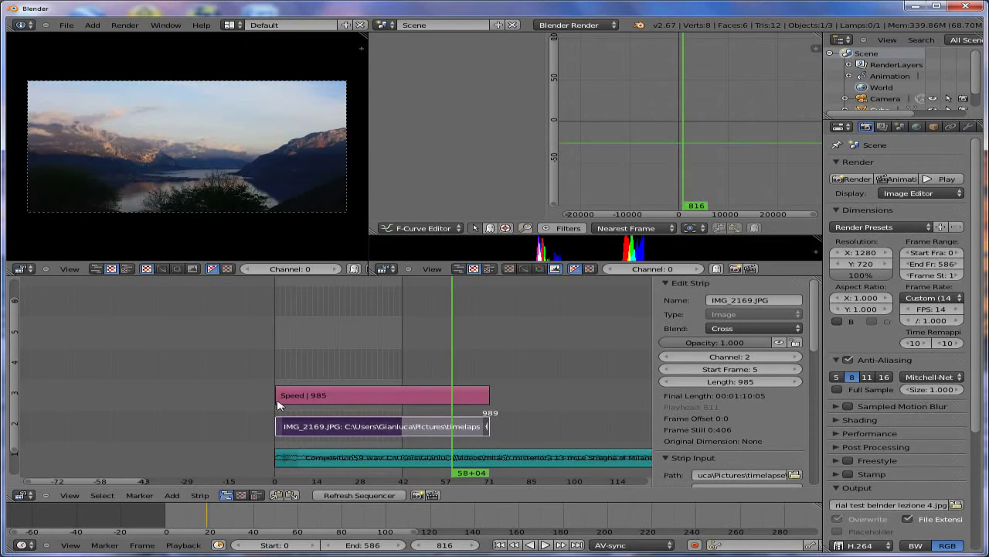
Step: Jump back to the start of the timeline with Alt+A
key("alt+a")
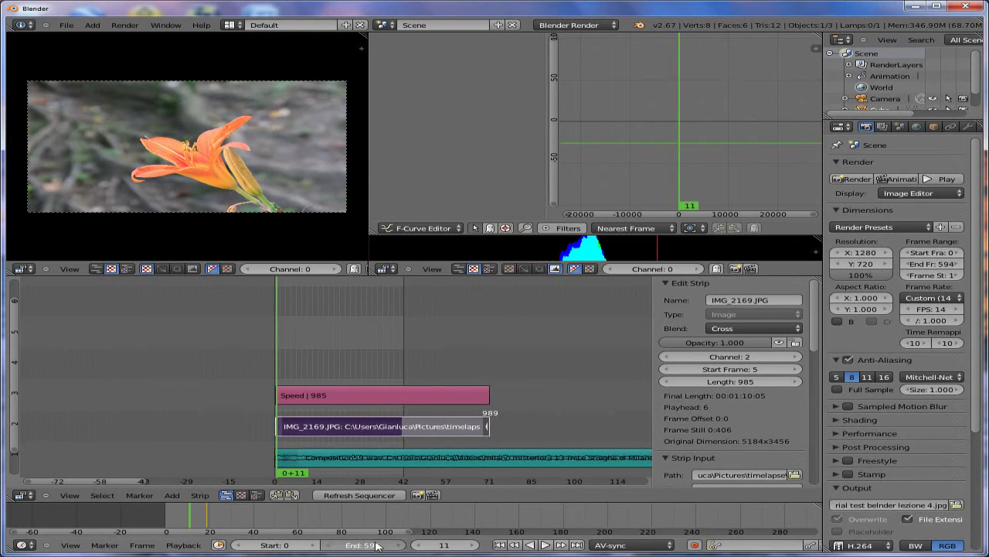